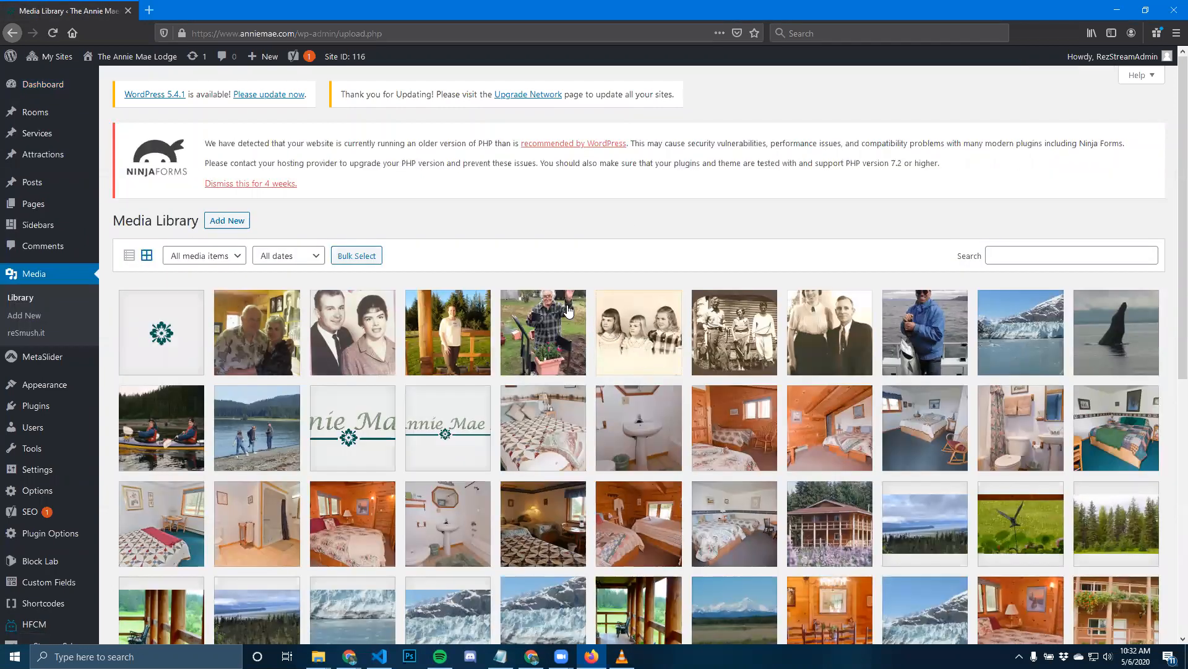
Upload Grill_Court_Yard_5930.jpg from the Downloads folder to the media library.
{"action": "scroll", "coordinate": [566, 309], "scroll_direction": "down", "scroll_amount": 2}
{"action": "scroll", "coordinate": [566, 309], "scroll_direction": "down", "scroll_amount": 5}
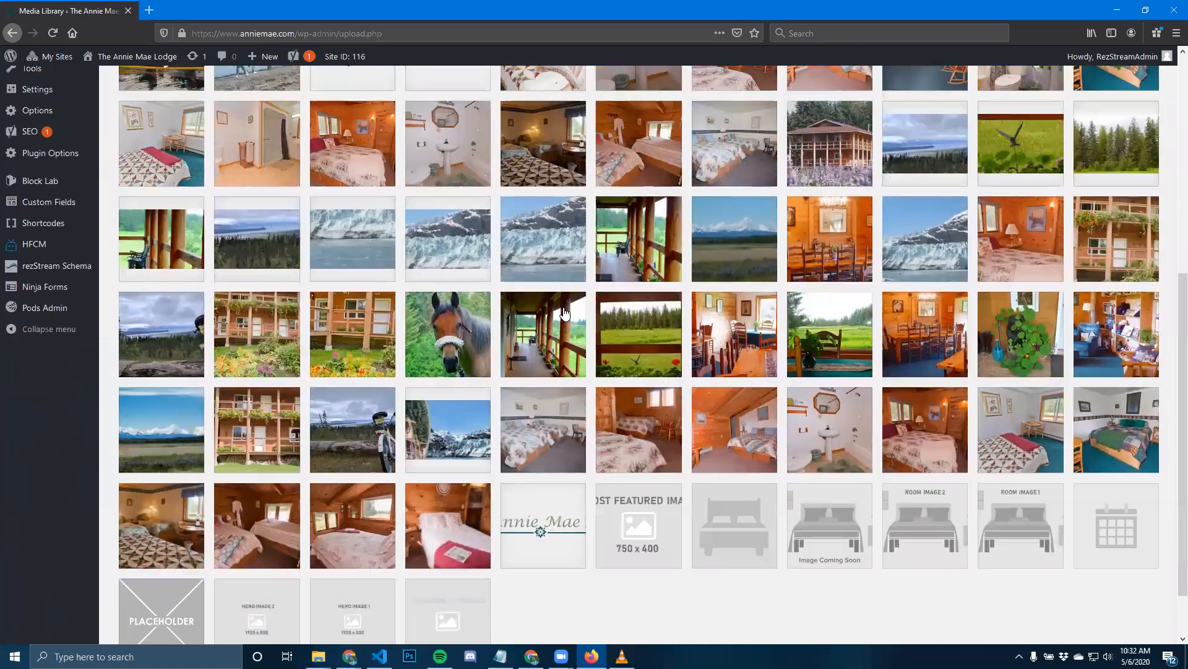
{"action": "scroll", "coordinate": [564, 316], "scroll_direction": "up", "scroll_amount": 6}
{"action": "scroll", "coordinate": [563, 316], "scroll_direction": "up", "scroll_amount": 2}
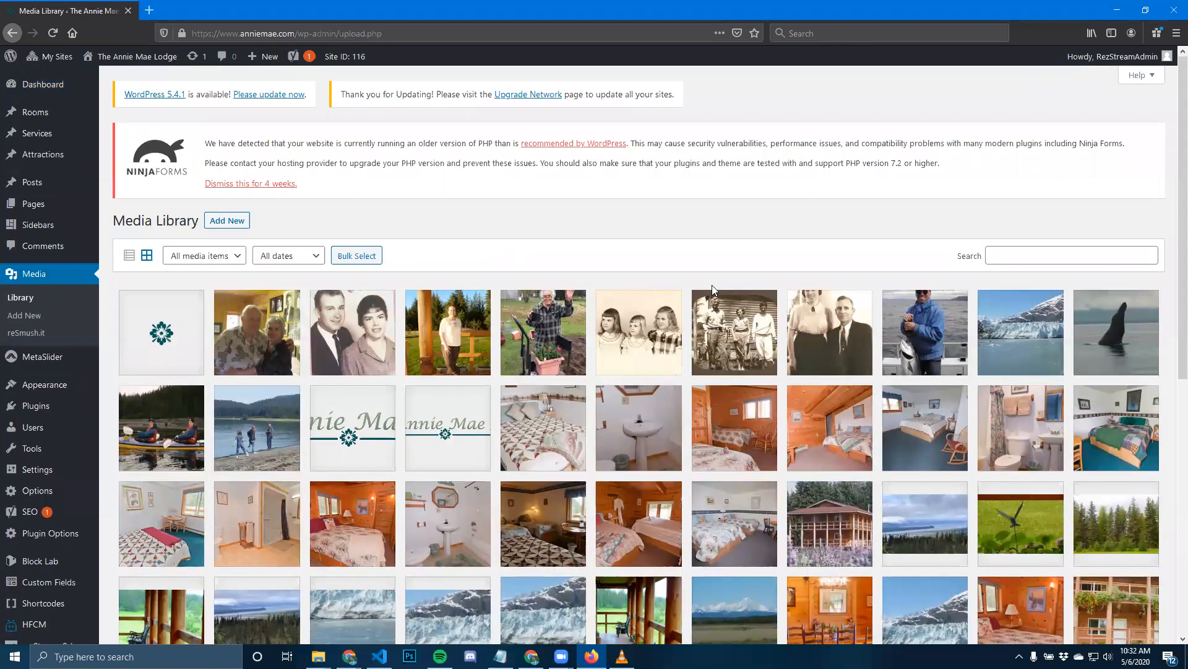
{"action": "left_click", "coordinate": [1004, 255]}
{"action": "left_click", "coordinate": [226, 224]}
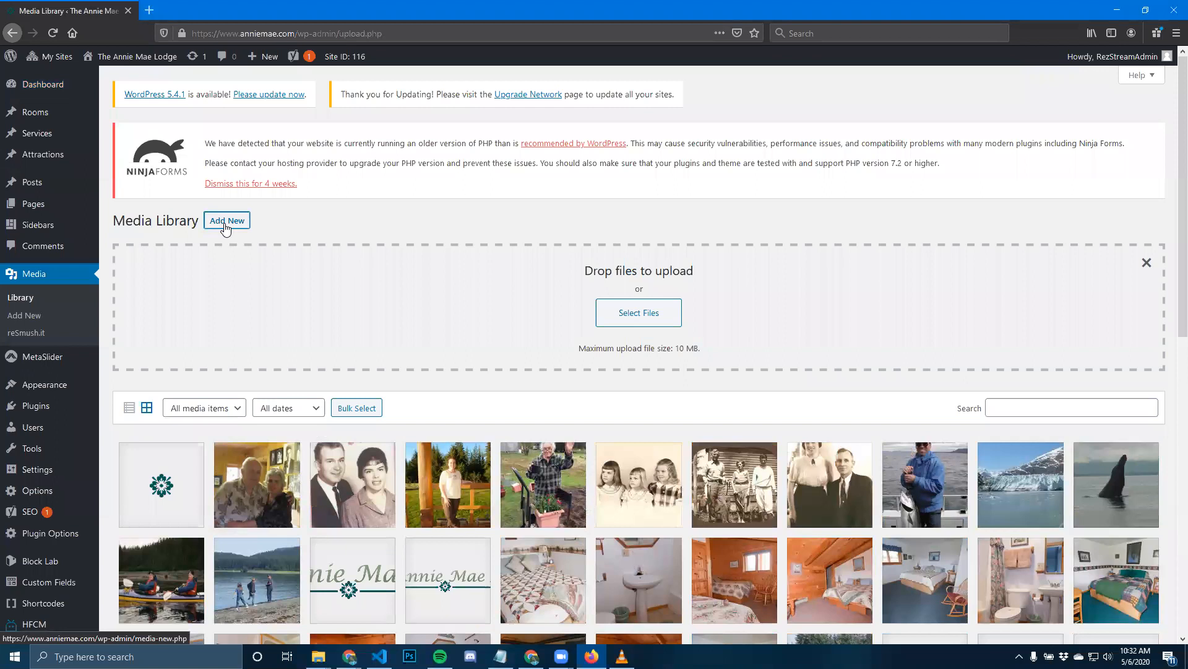
{"action": "left_click", "coordinate": [633, 313]}
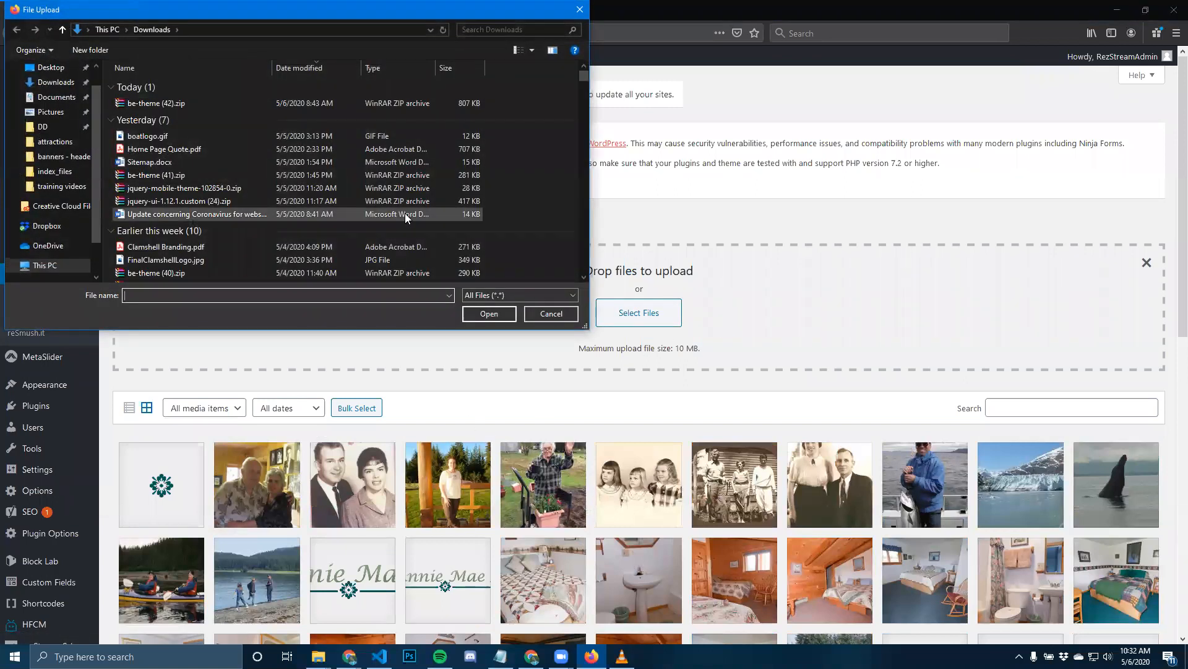
{"action": "scroll", "coordinate": [268, 157], "scroll_direction": "down", "scroll_amount": 10}
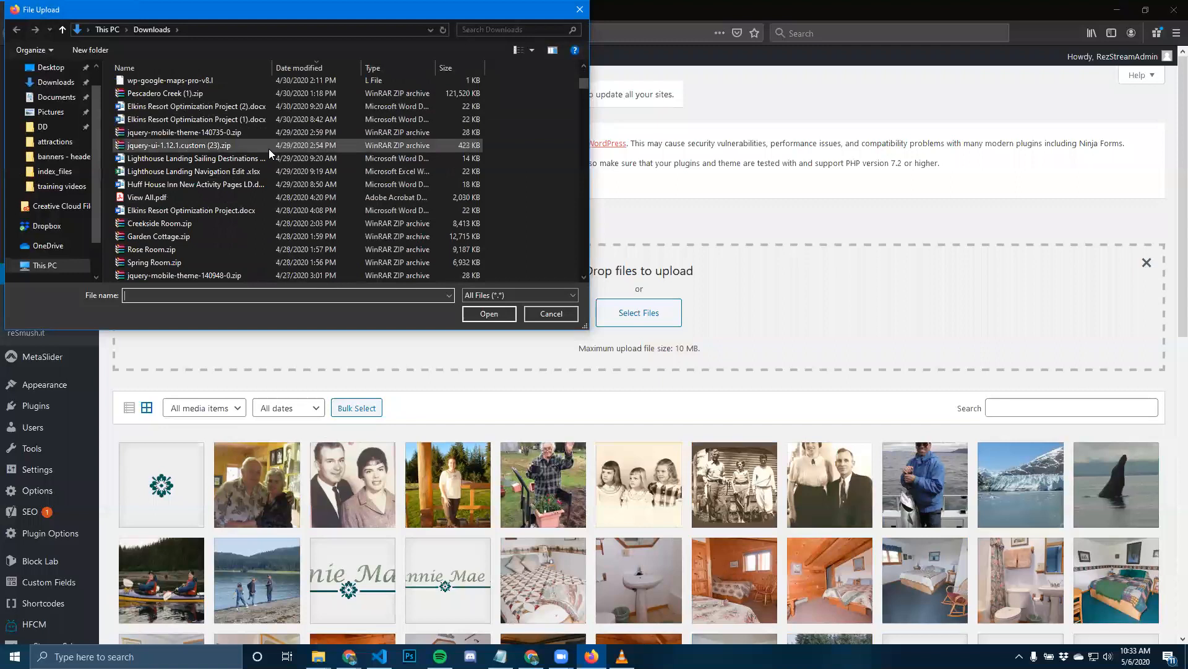
{"action": "scroll", "coordinate": [264, 141], "scroll_direction": "down", "scroll_amount": 5}
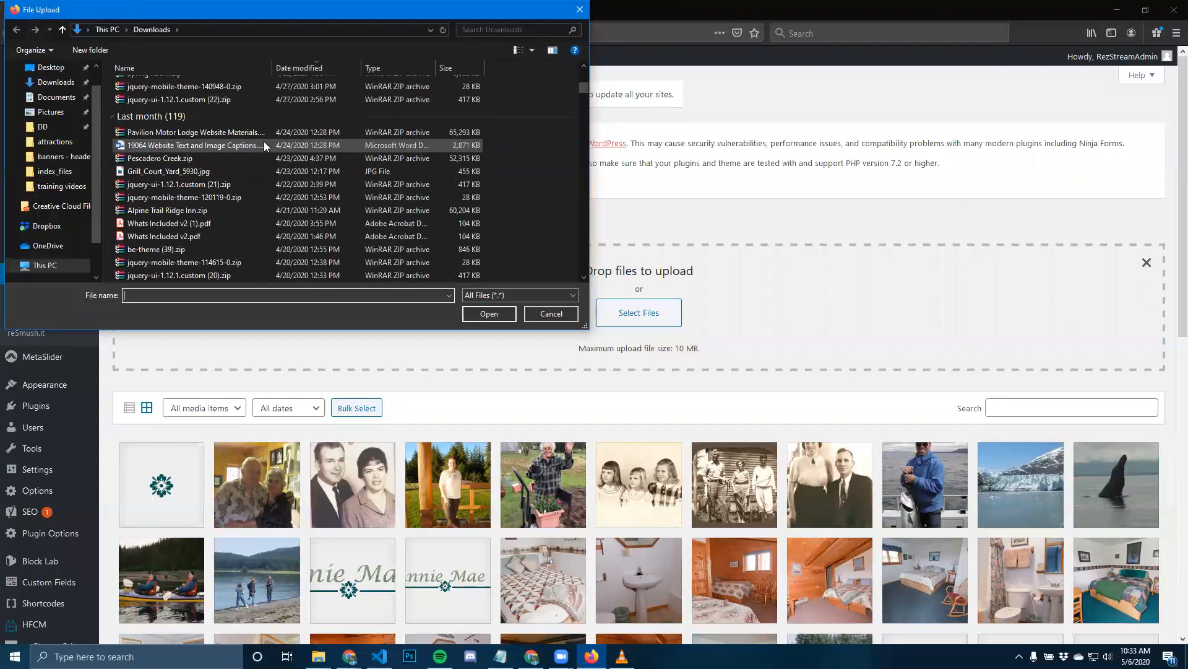
{"action": "left_click", "coordinate": [190, 172]}
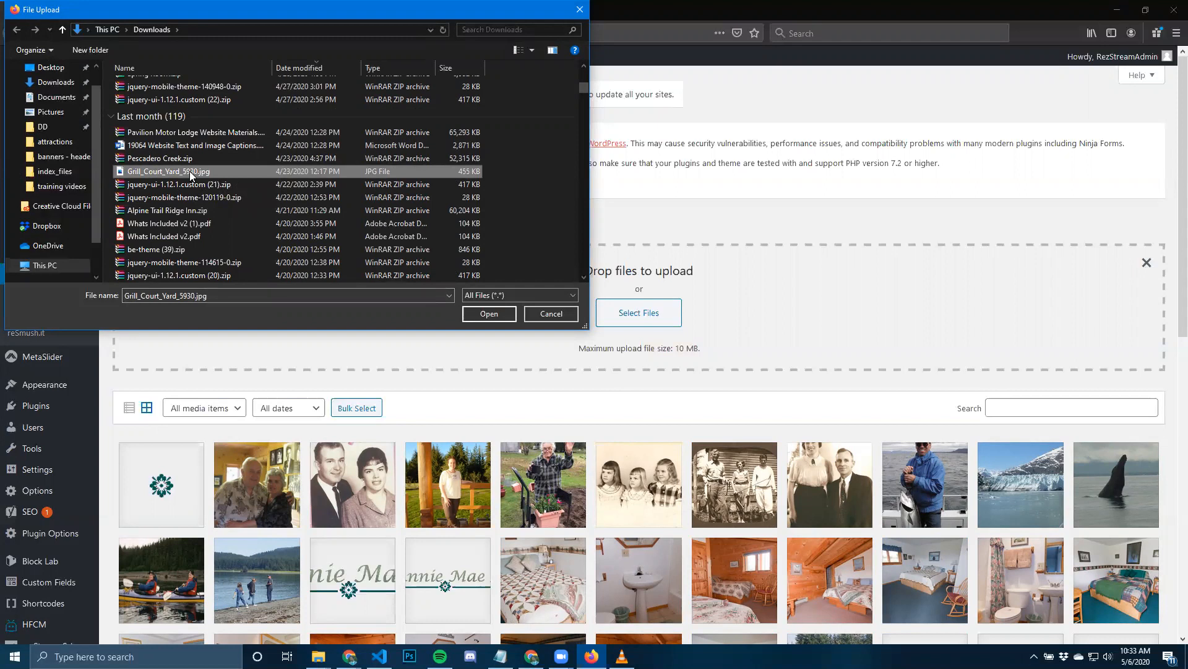
{"action": "left_click", "coordinate": [475, 314]}
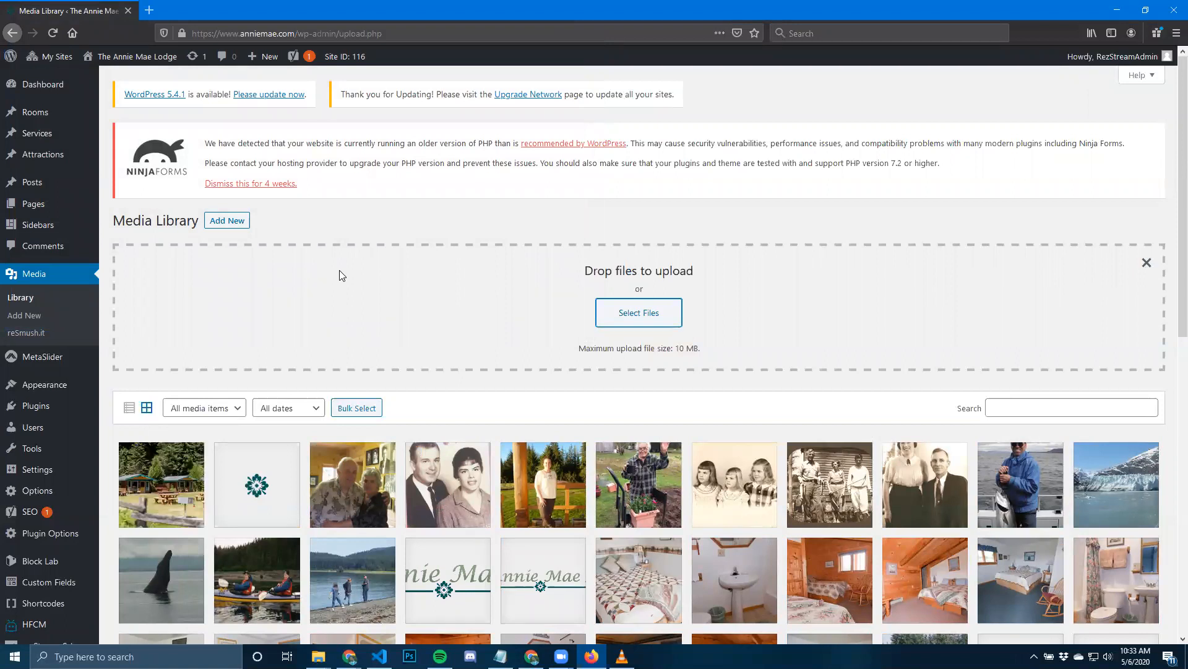
Permanently delete the newly uploaded Grill_Court_Yard_5930.jpg image from the media library.
{"action": "left_click", "coordinate": [170, 482]}
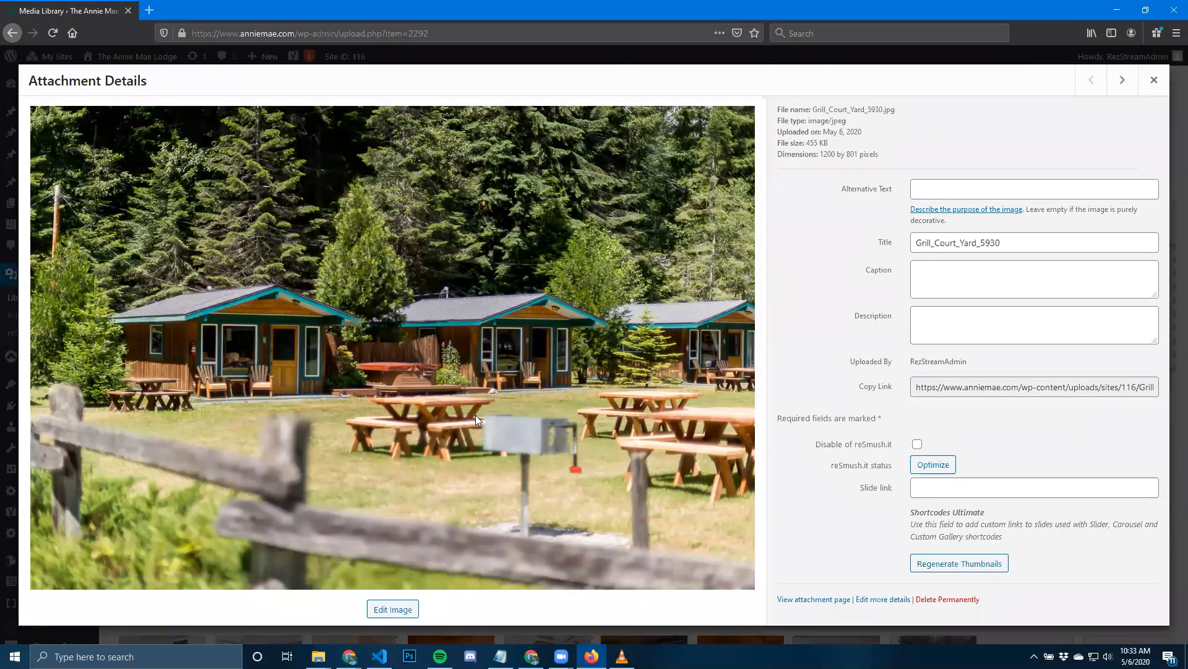
{"action": "left_click", "coordinate": [950, 600]}
{"action": "left_click", "coordinate": [615, 286]}
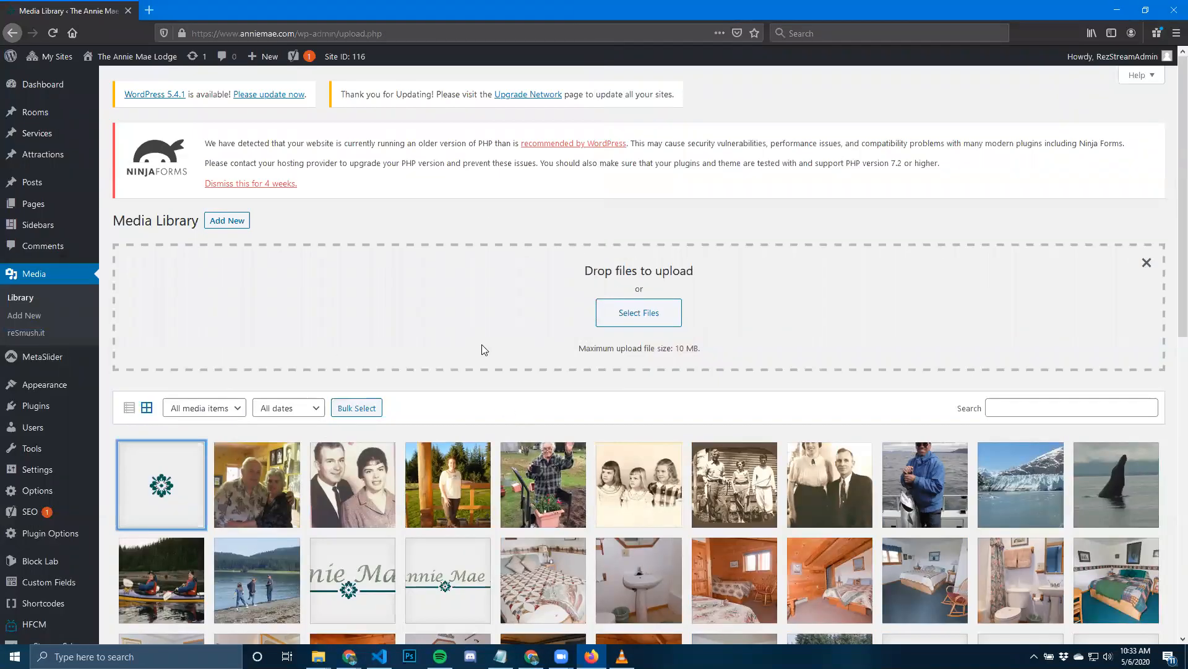
Open the Our History page for editing from the site's list of pages.
{"action": "left_click", "coordinate": [32, 204]}
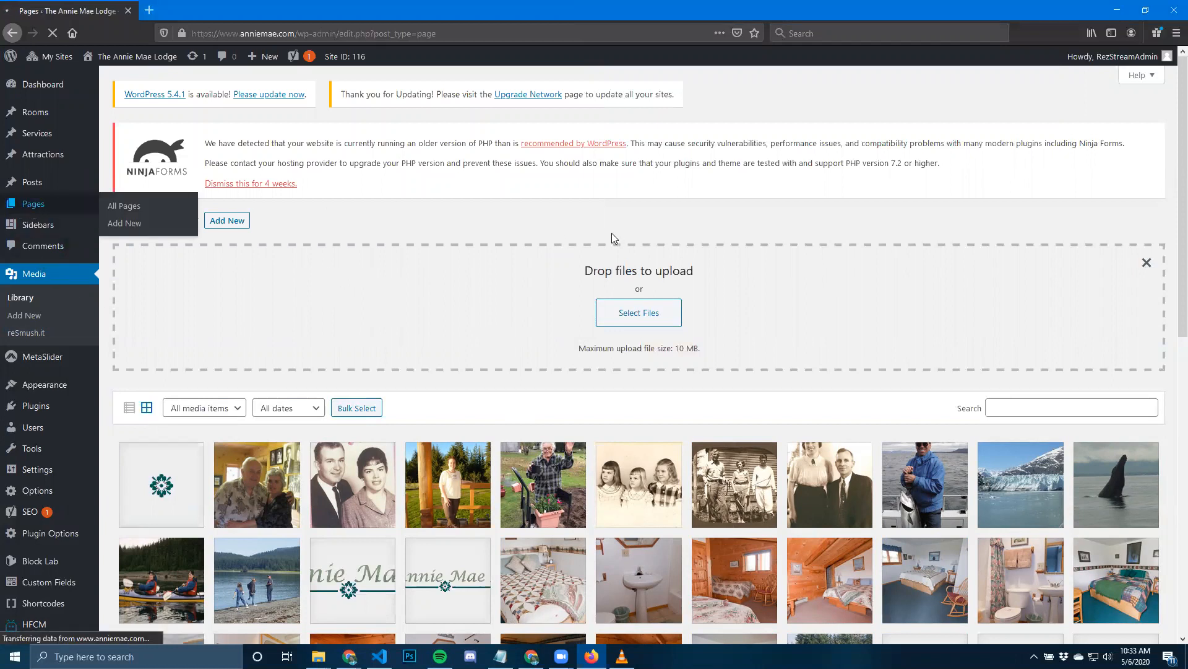
{"action": "scroll", "coordinate": [540, 178], "scroll_direction": "down", "scroll_amount": 1}
{"action": "scroll", "coordinate": [540, 177], "scroll_direction": "down", "scroll_amount": 2}
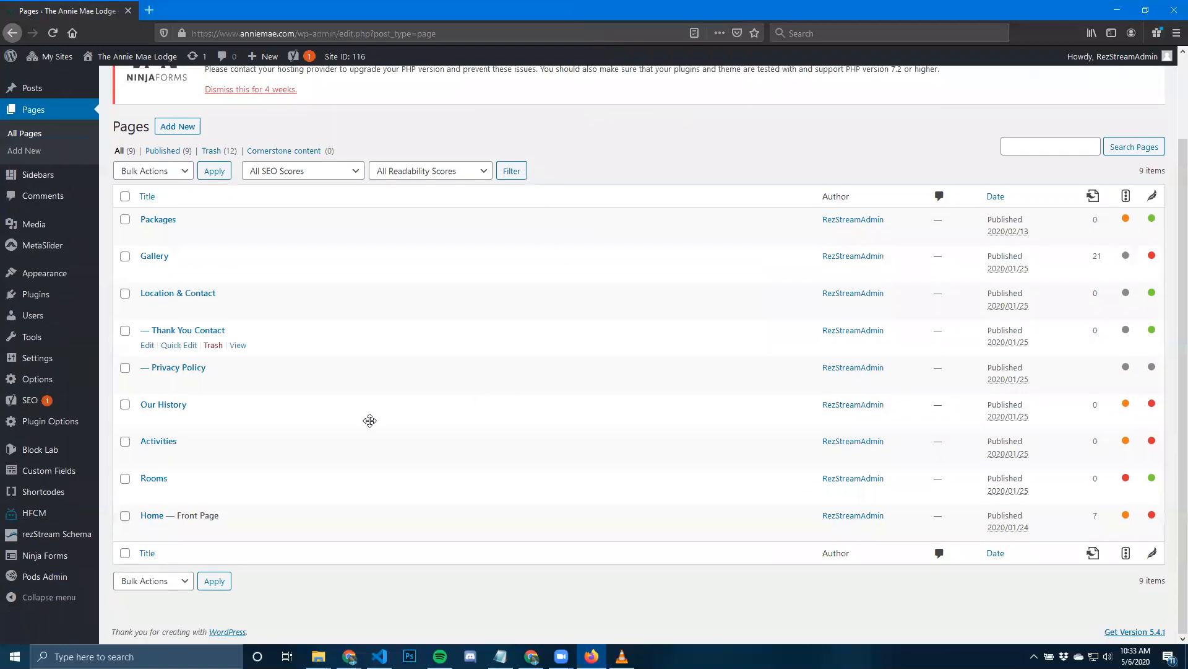
{"action": "left_click", "coordinate": [148, 421]}
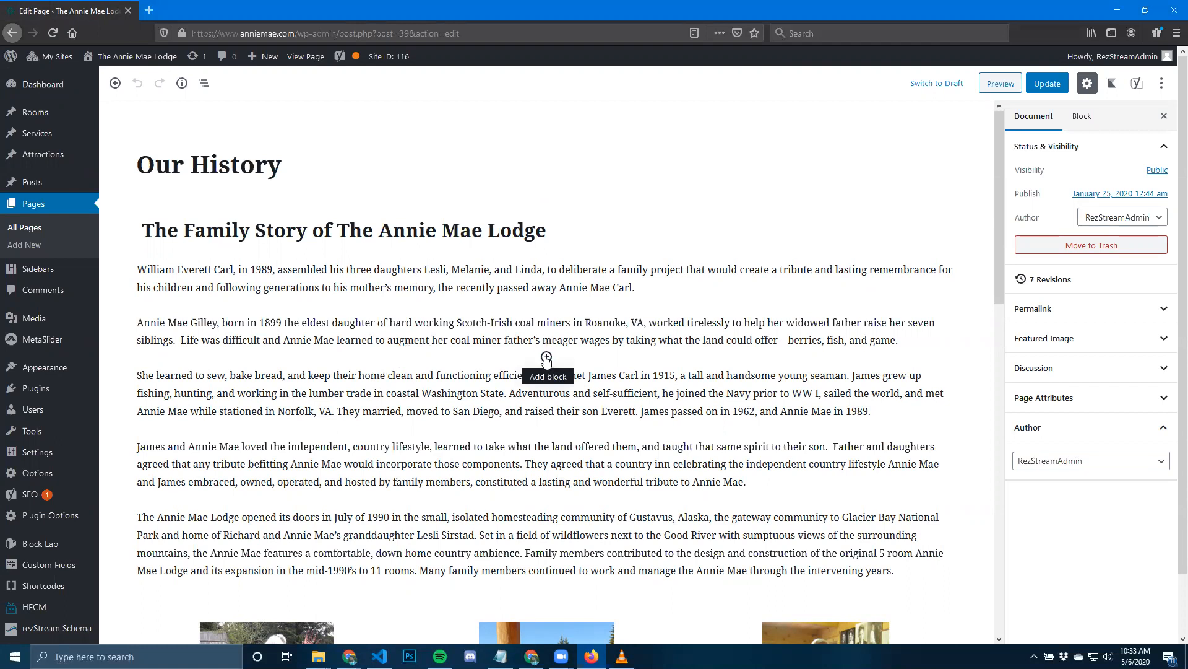
Insert an empty block directly after the second paragraph of the Our History page.
{"action": "left_click", "coordinate": [445, 325]}
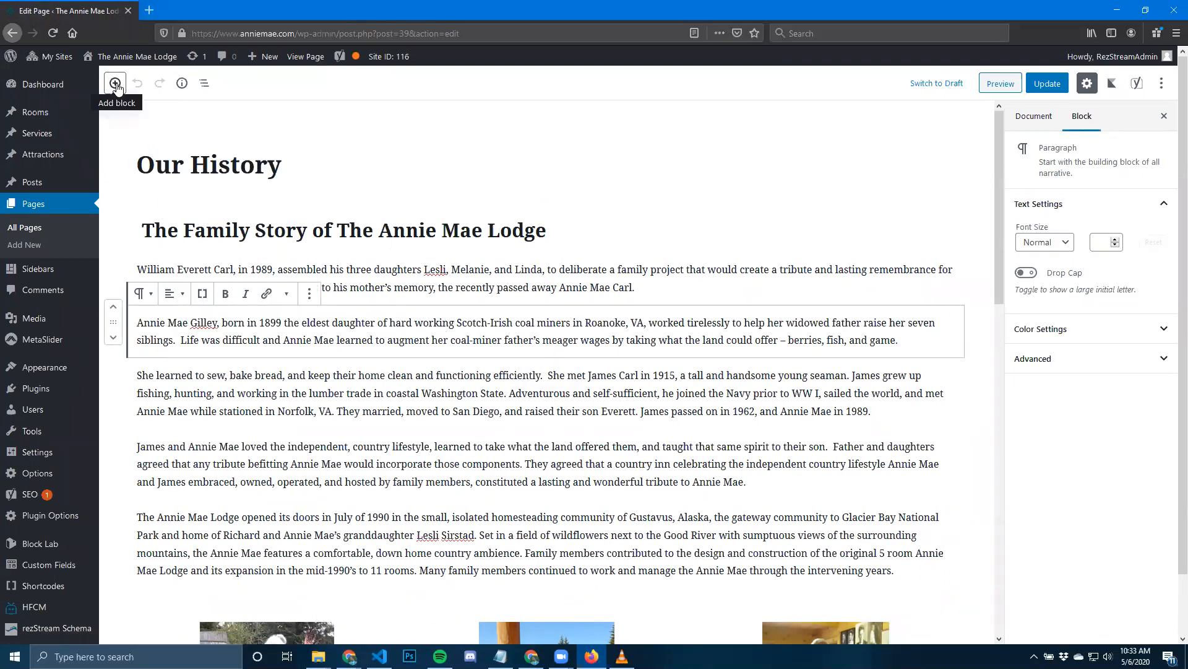
{"action": "left_click", "coordinate": [309, 295]}
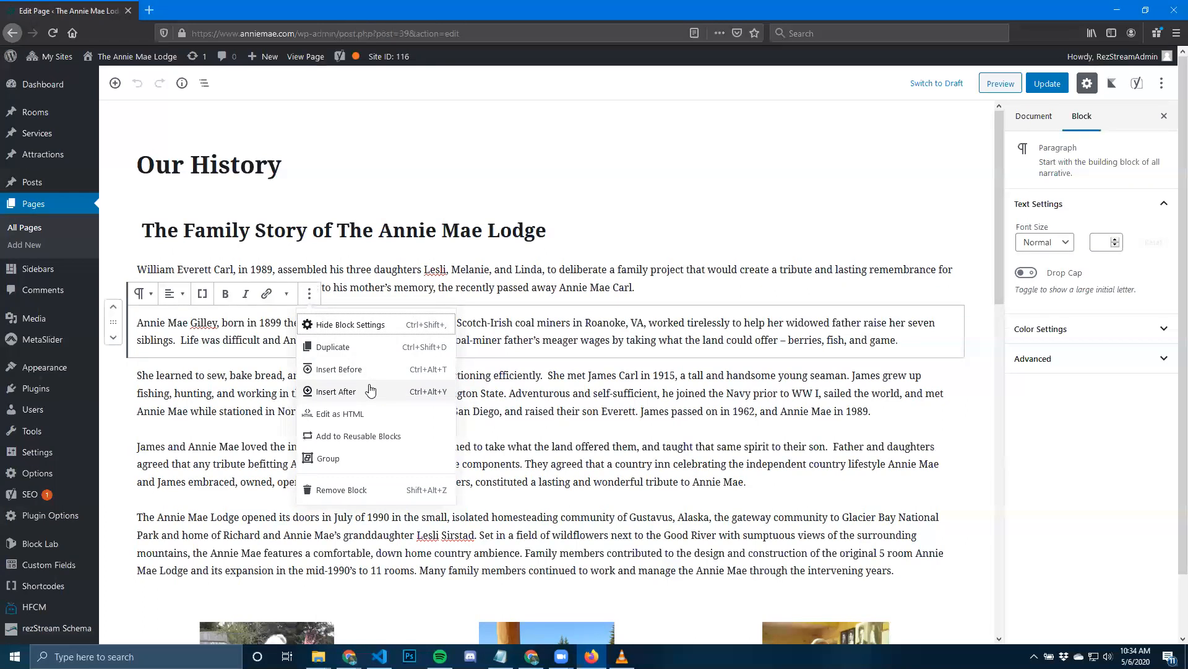
{"action": "left_click", "coordinate": [342, 391]}
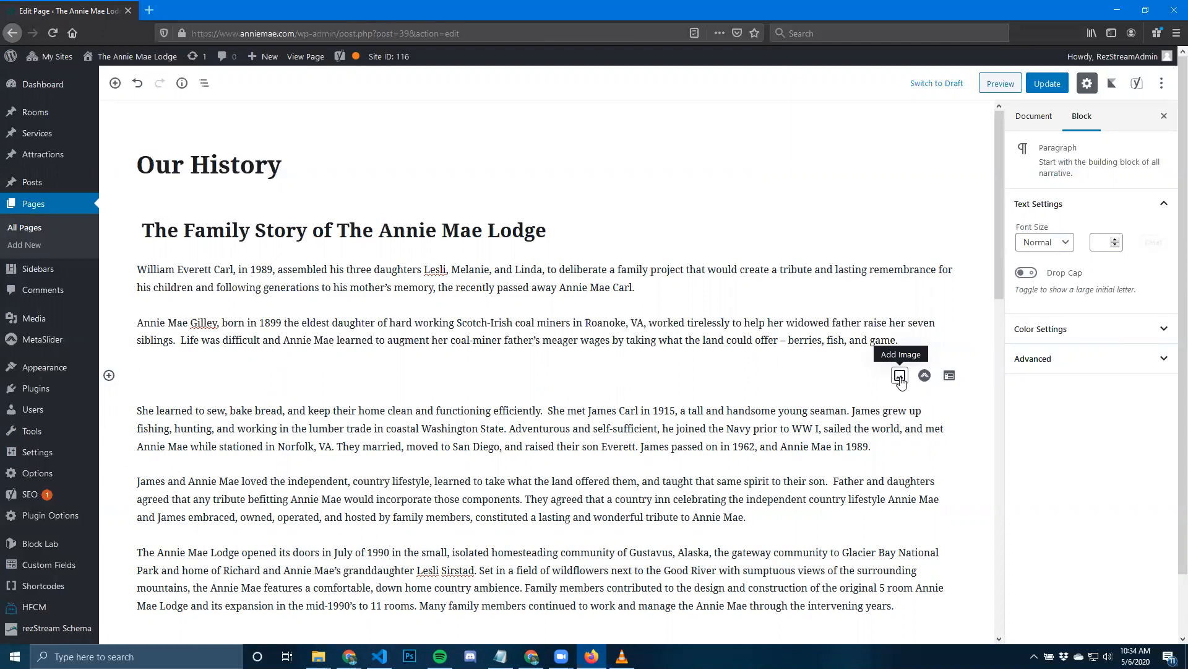
Look through the block categories, search for "image" and turn the empty block into an Image block.
{"action": "left_click", "coordinate": [109, 376]}
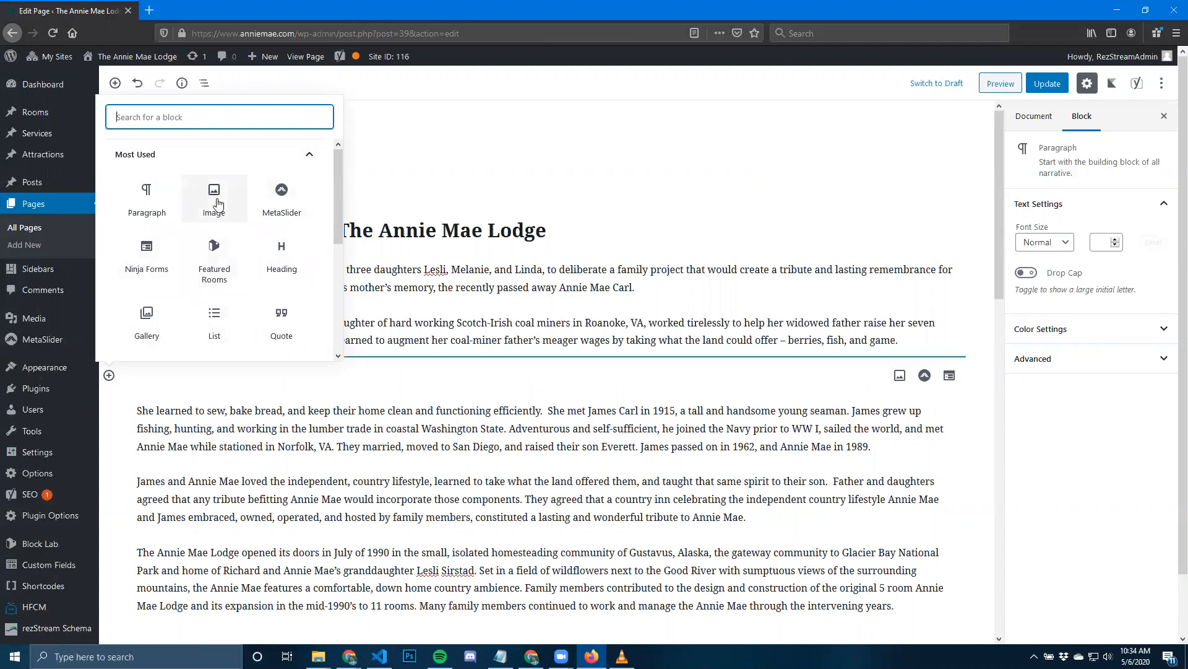
{"action": "left_click", "coordinate": [309, 156]}
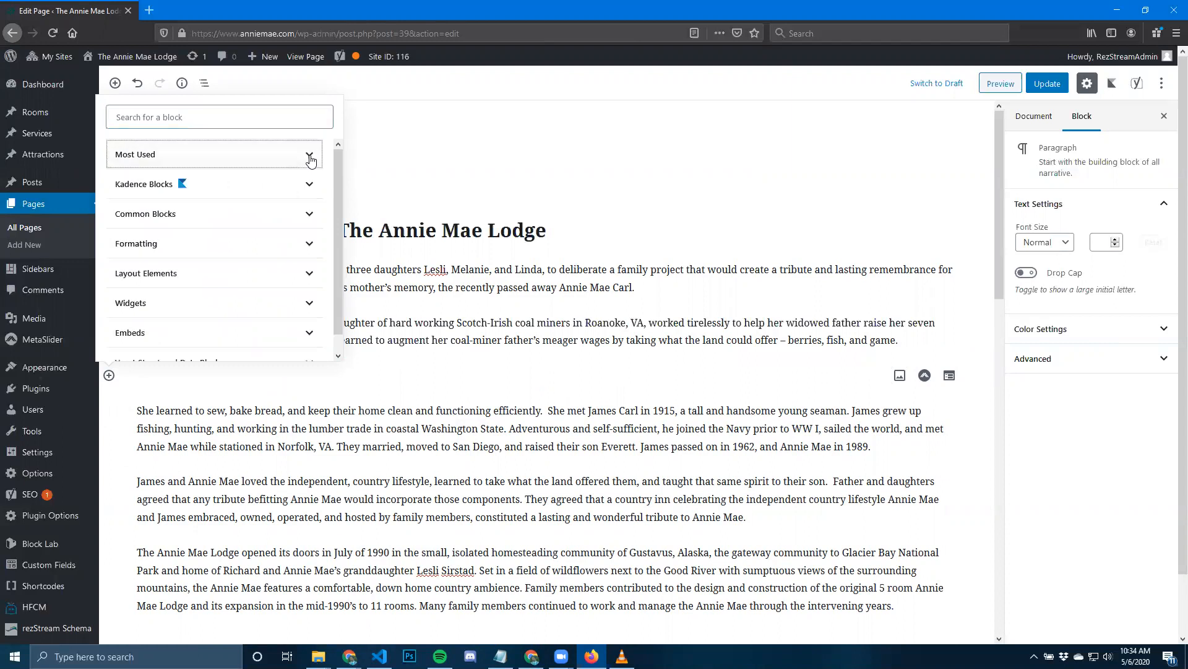
{"action": "left_click", "coordinate": [310, 213]}
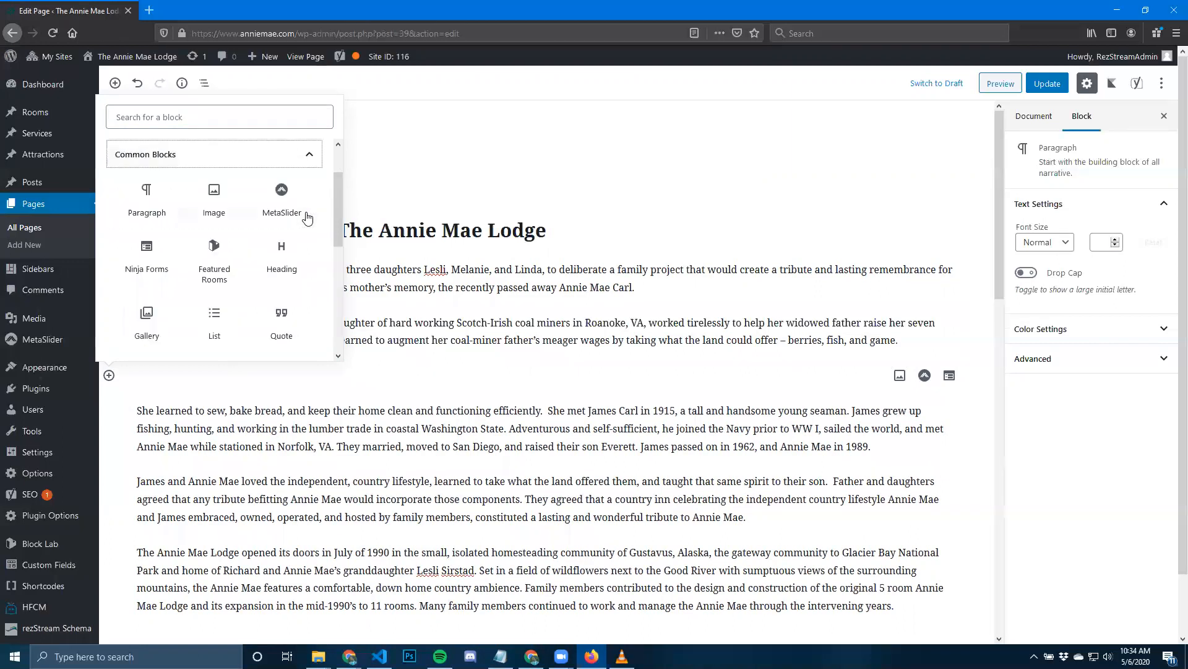
{"action": "left_click", "coordinate": [311, 159]}
{"action": "scroll", "coordinate": [167, 166], "scroll_direction": "up", "scroll_amount": 1}
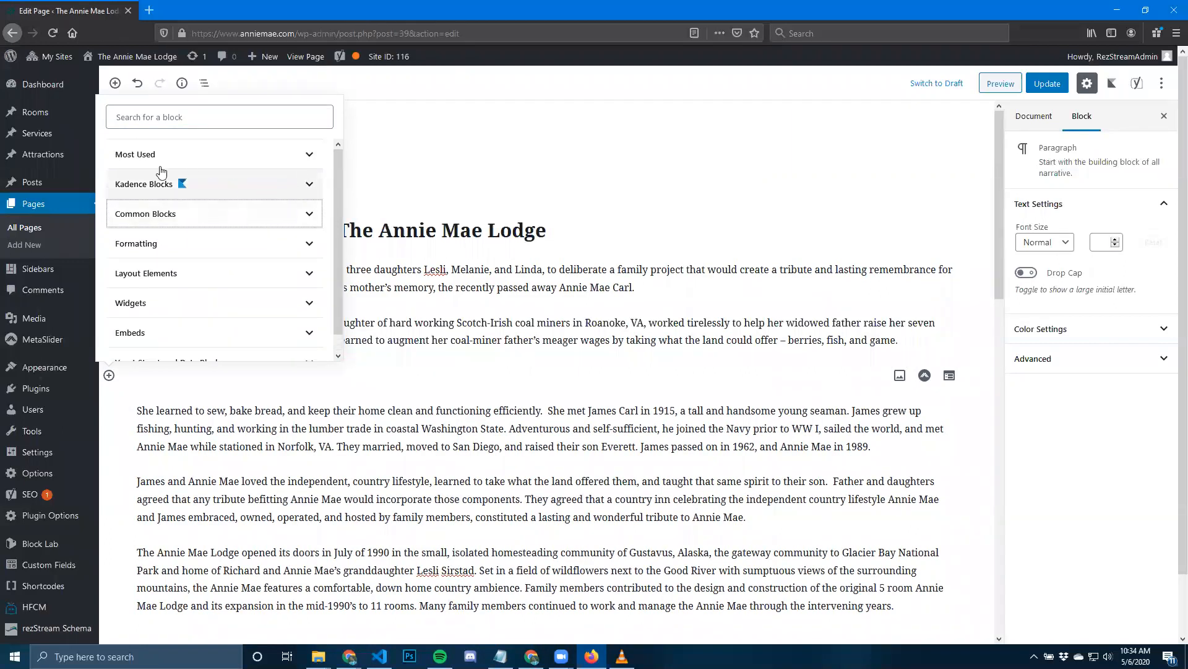
{"action": "left_click", "coordinate": [310, 213]}
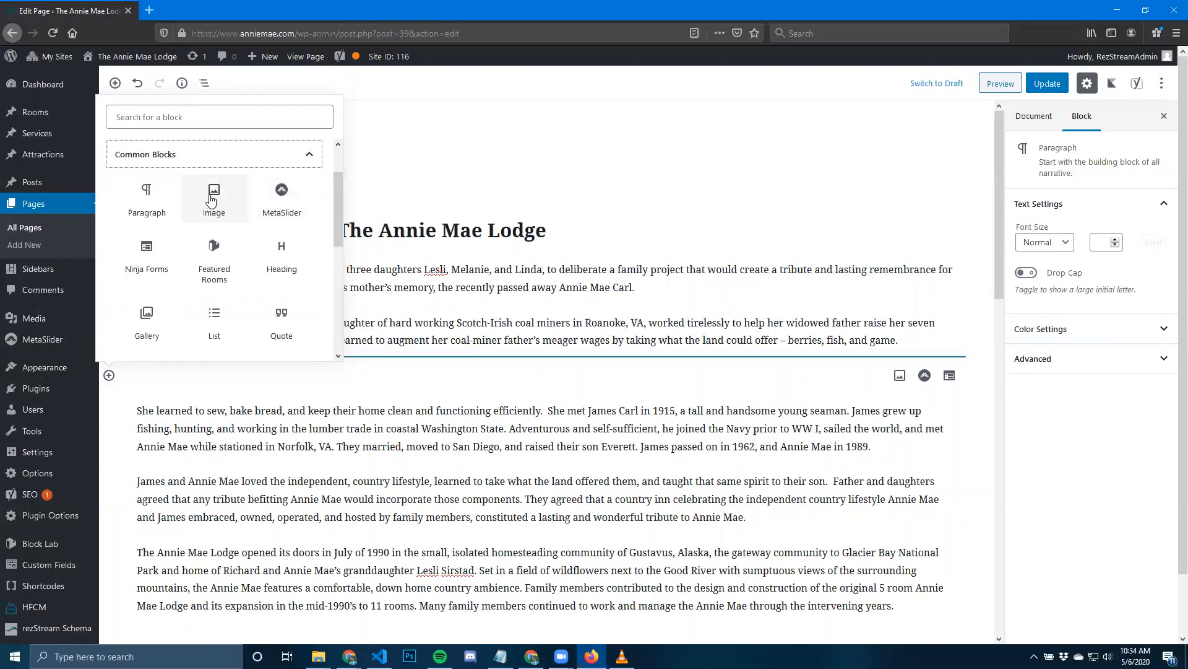
{"action": "left_click", "coordinate": [179, 120]}
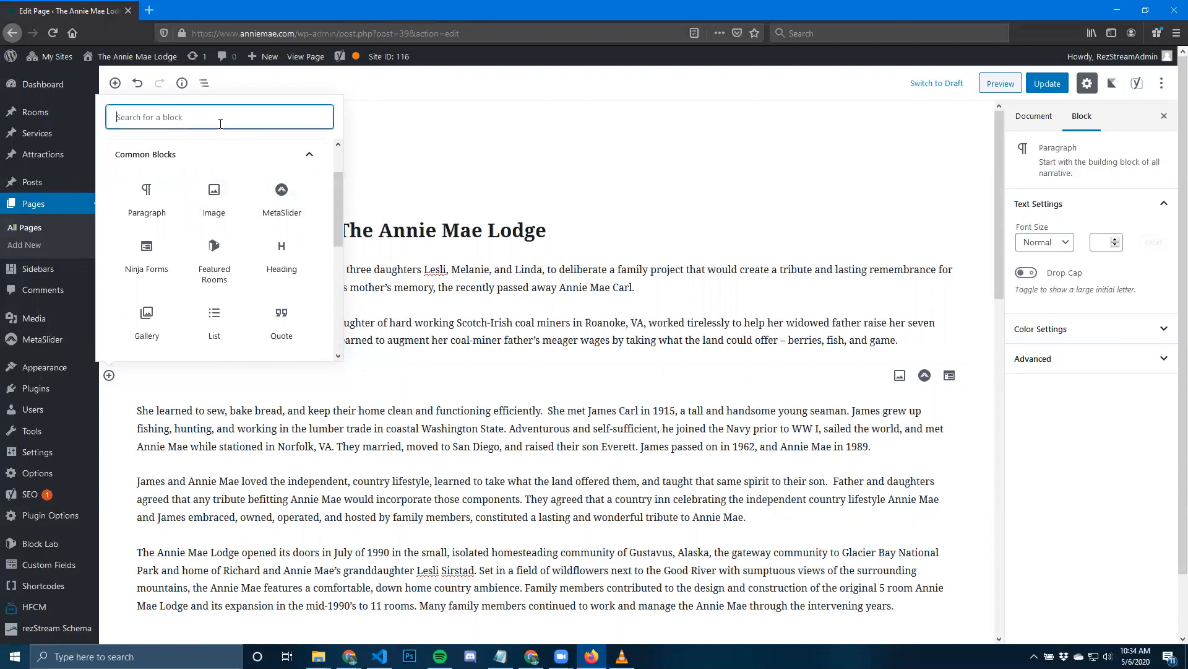
{"action": "type", "text": "image"}
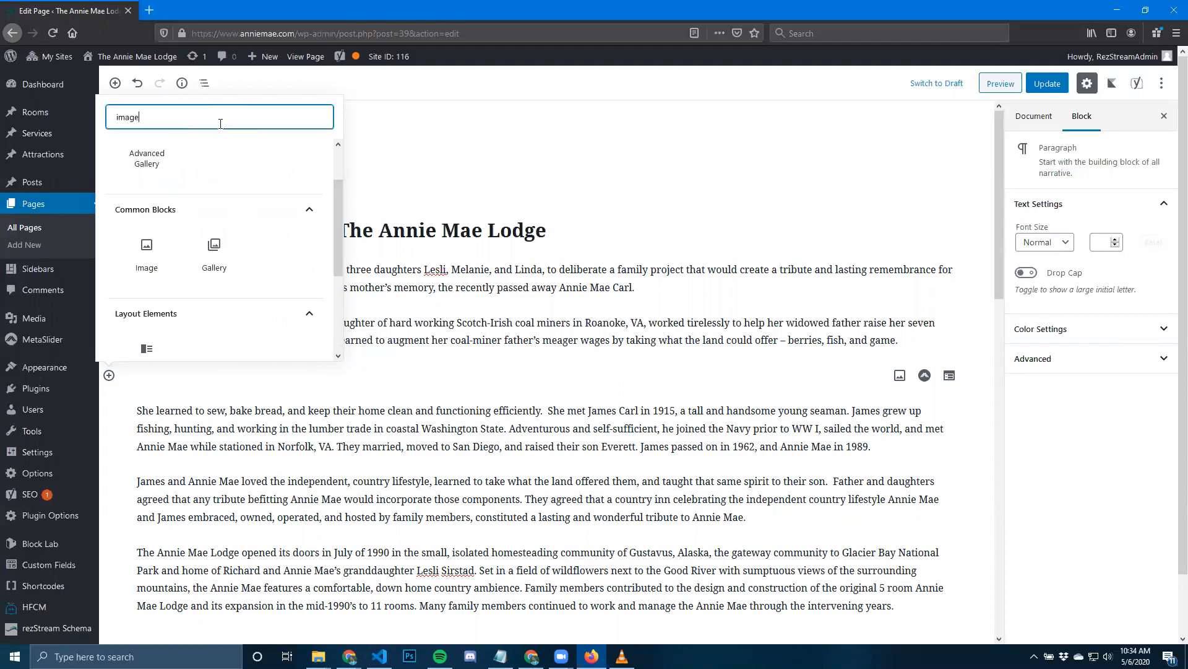
{"action": "left_click", "coordinate": [146, 256]}
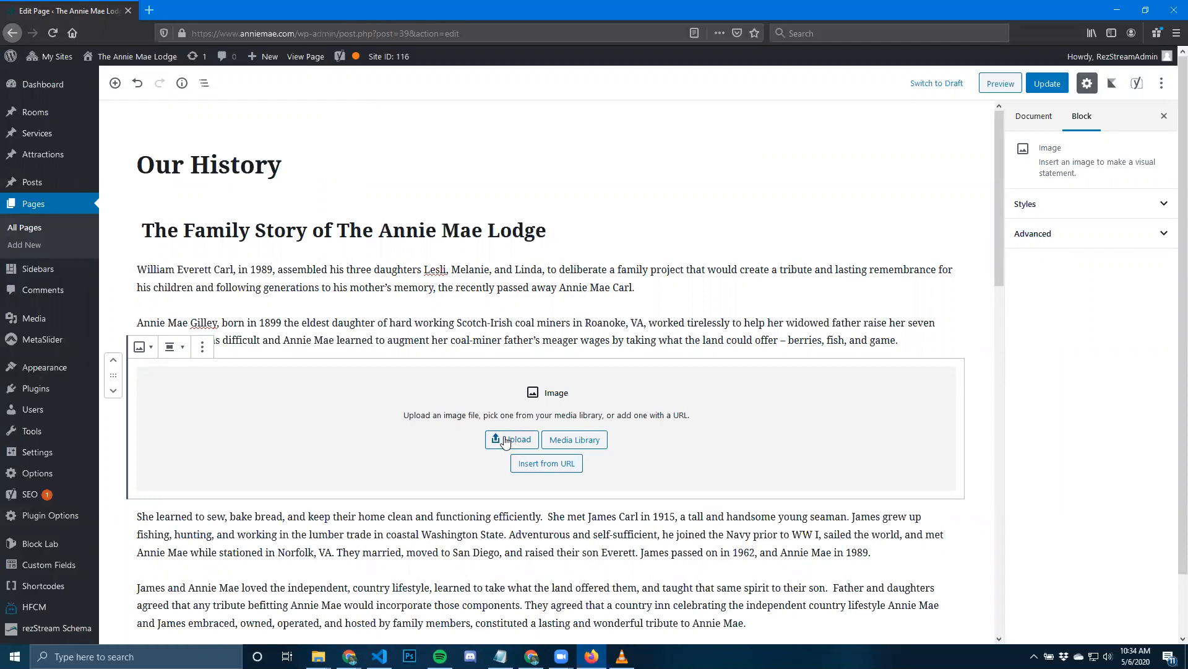
Fill the Image block with the vintage portrait of the man and woman from the media library.
{"action": "left_click", "coordinate": [571, 442]}
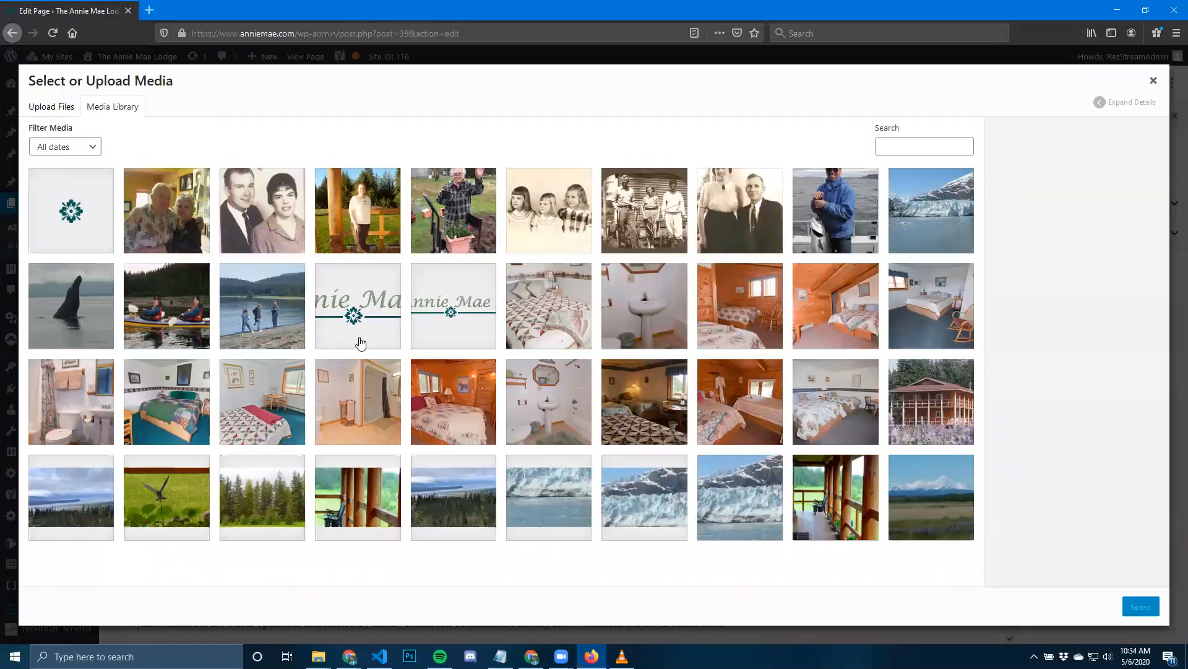
{"action": "left_click", "coordinate": [259, 202]}
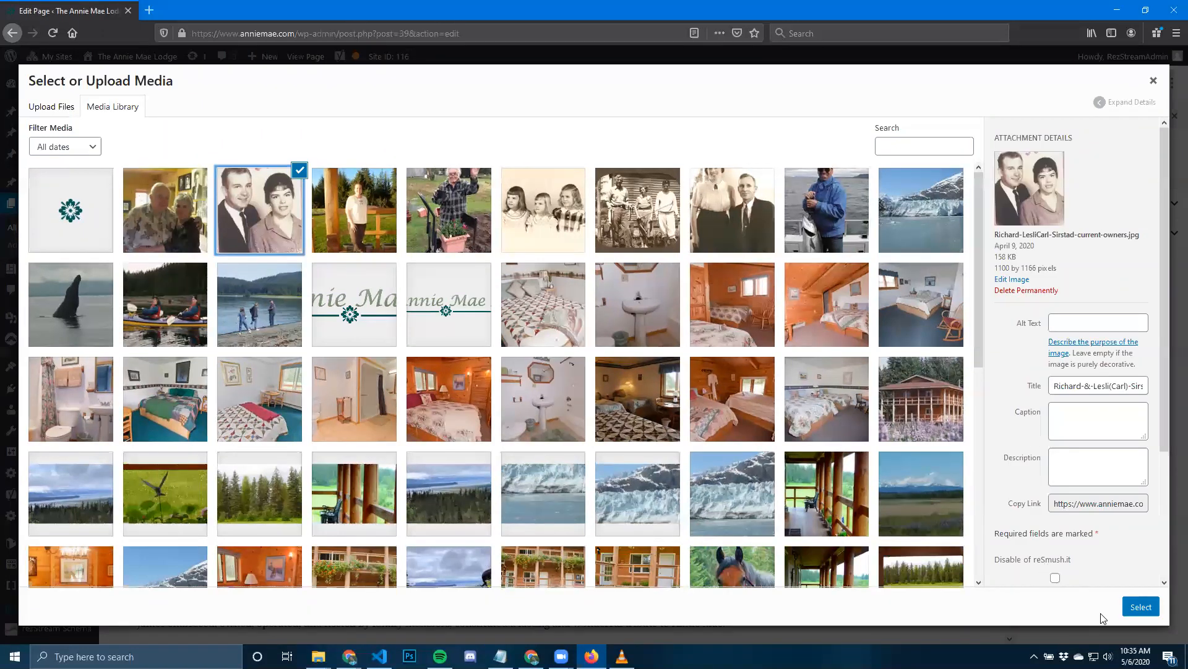
{"action": "left_click", "coordinate": [1139, 606]}
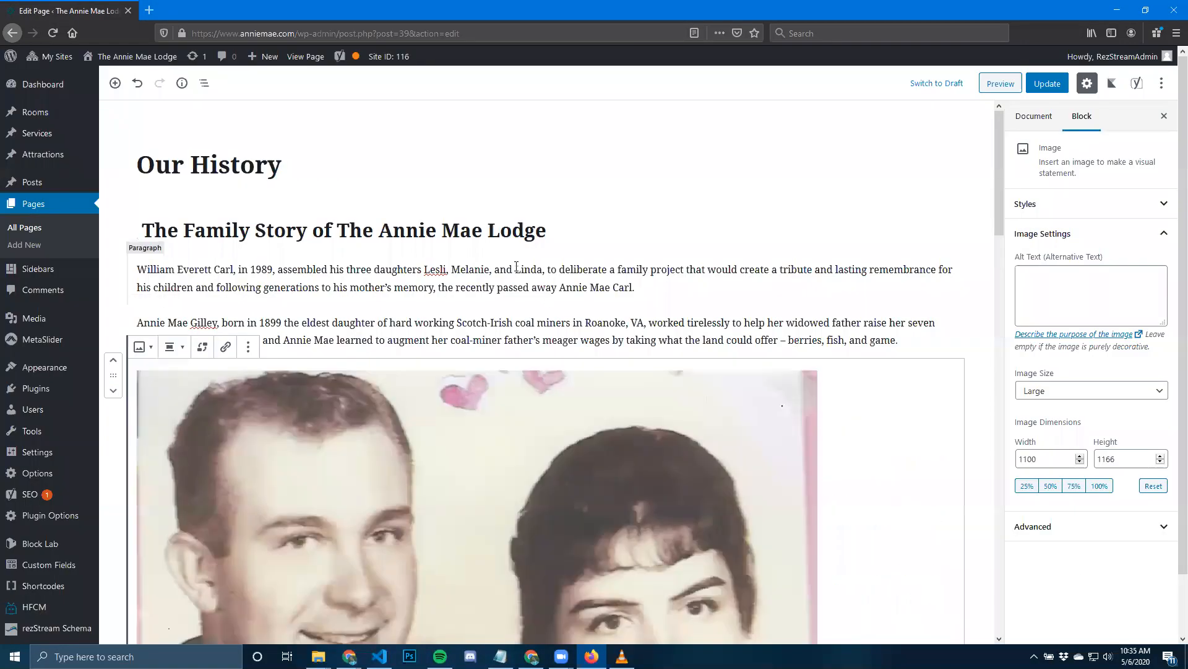
Scale the inserted portrait down freehand to about 269 by 285 pixels.
{"action": "scroll", "coordinate": [508, 272], "scroll_direction": "down", "scroll_amount": 3}
{"action": "scroll", "coordinate": [507, 273], "scroll_direction": "down", "scroll_amount": 1}
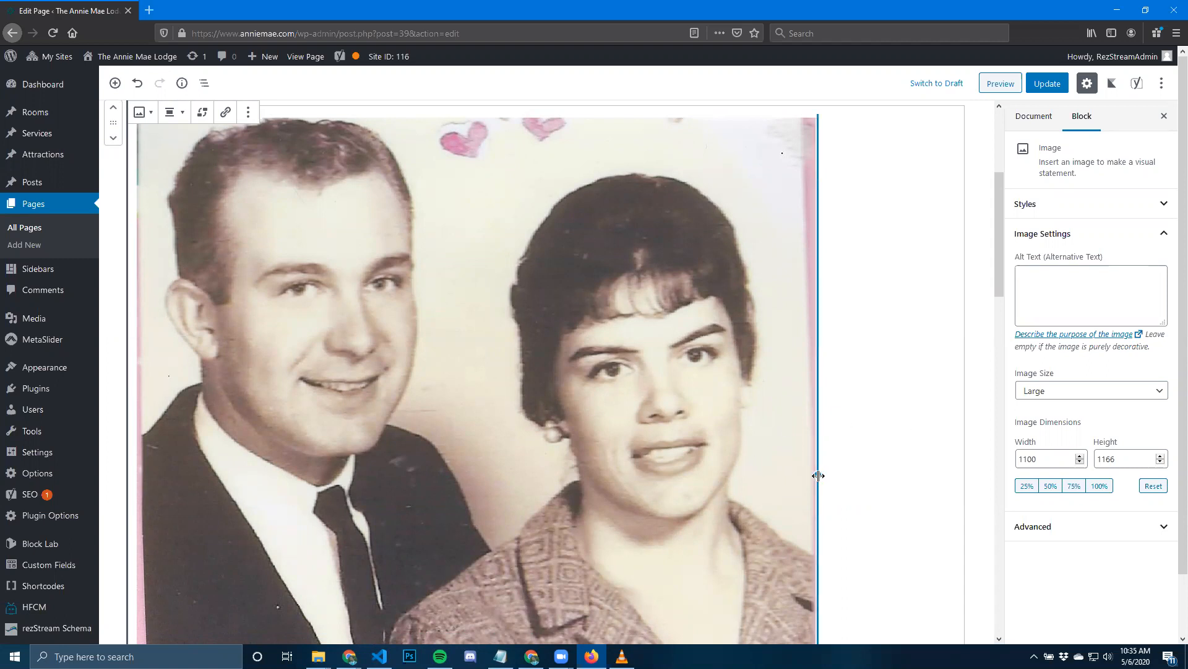
{"action": "left_click_drag", "start_coordinate": [818, 475], "coordinate": [304, 241]}
{"action": "scroll", "coordinate": [371, 256], "scroll_direction": "up", "scroll_amount": 3}
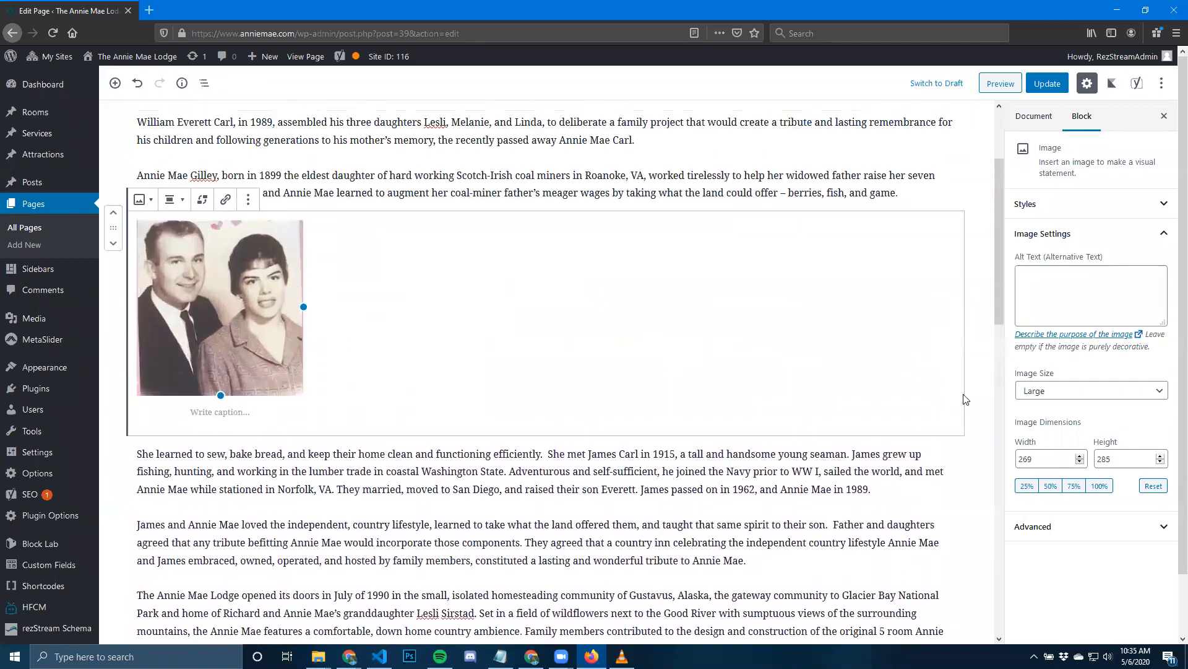
Try the Thumbnail, Medium and Full Size presets on the portrait and leave its image size at Medium.
{"action": "left_click", "coordinate": [1065, 395]}
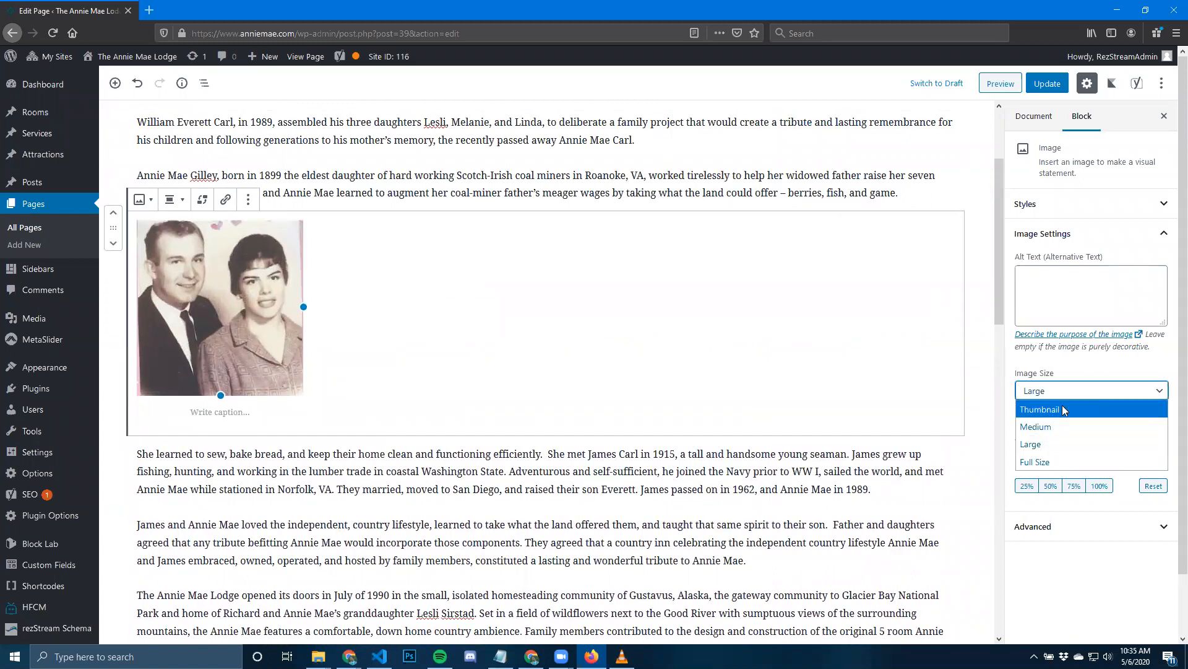
{"action": "left_click", "coordinate": [1064, 410]}
{"action": "left_click", "coordinate": [1054, 395]}
{"action": "left_click", "coordinate": [1054, 427]}
{"action": "left_click", "coordinate": [1041, 391]}
{"action": "left_click", "coordinate": [1039, 428]}
{"action": "left_click", "coordinate": [1037, 394]}
{"action": "left_click", "coordinate": [1045, 466]}
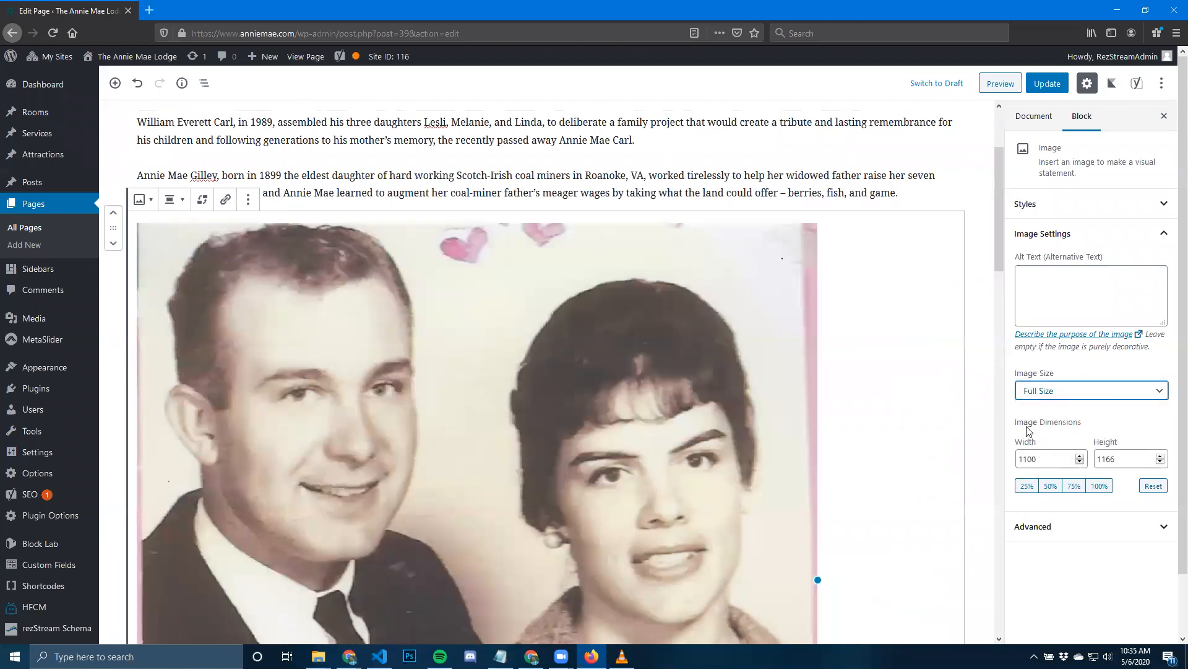
{"action": "left_click", "coordinate": [1052, 396]}
{"action": "left_click", "coordinate": [1052, 427]}
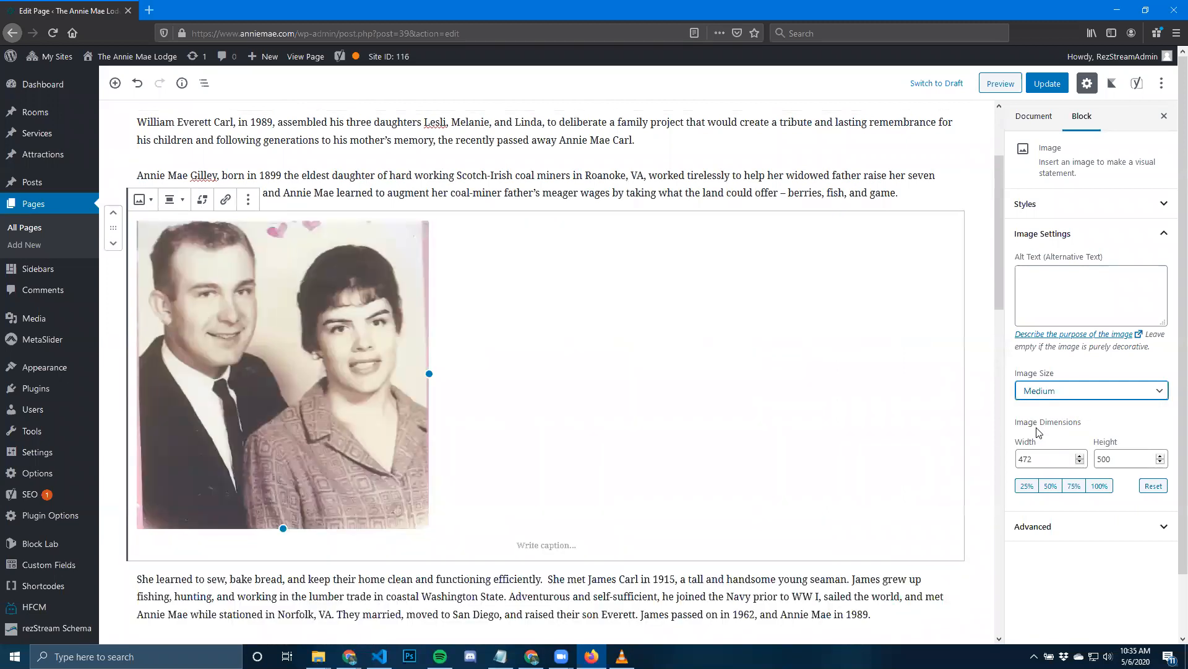
Scale the portrait down to about 267 by 283 pixels and align it to the center.
{"action": "left_click_drag", "start_coordinate": [381, 354], "coordinate": [302, 348]}
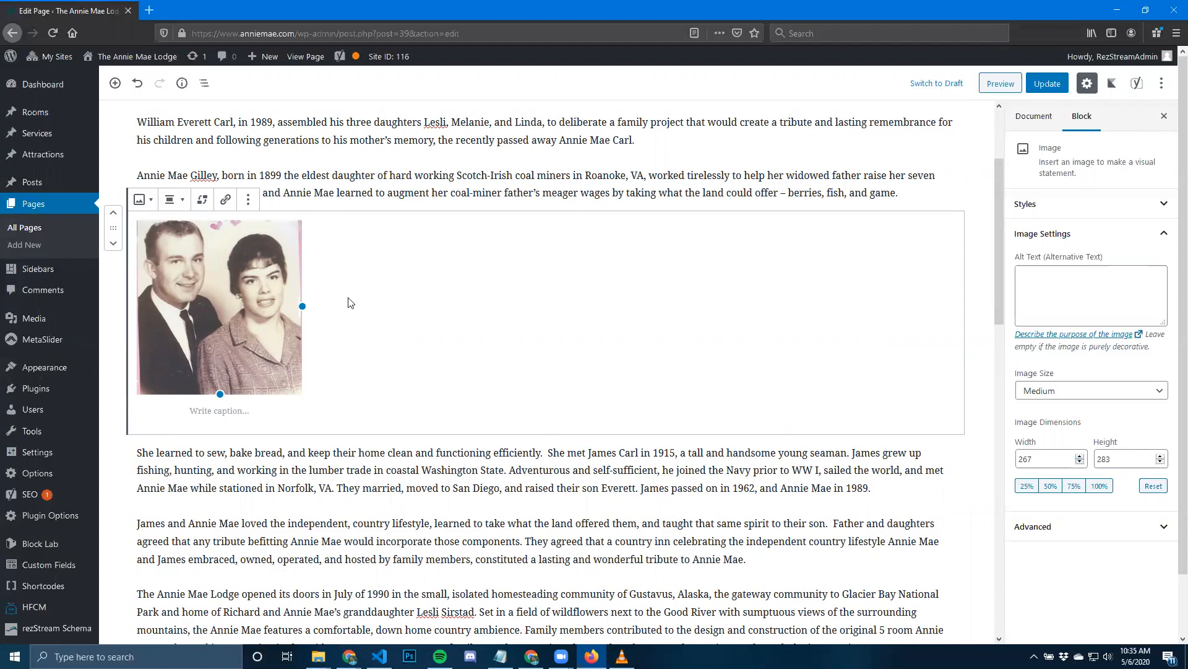
{"action": "left_click", "coordinate": [172, 204]}
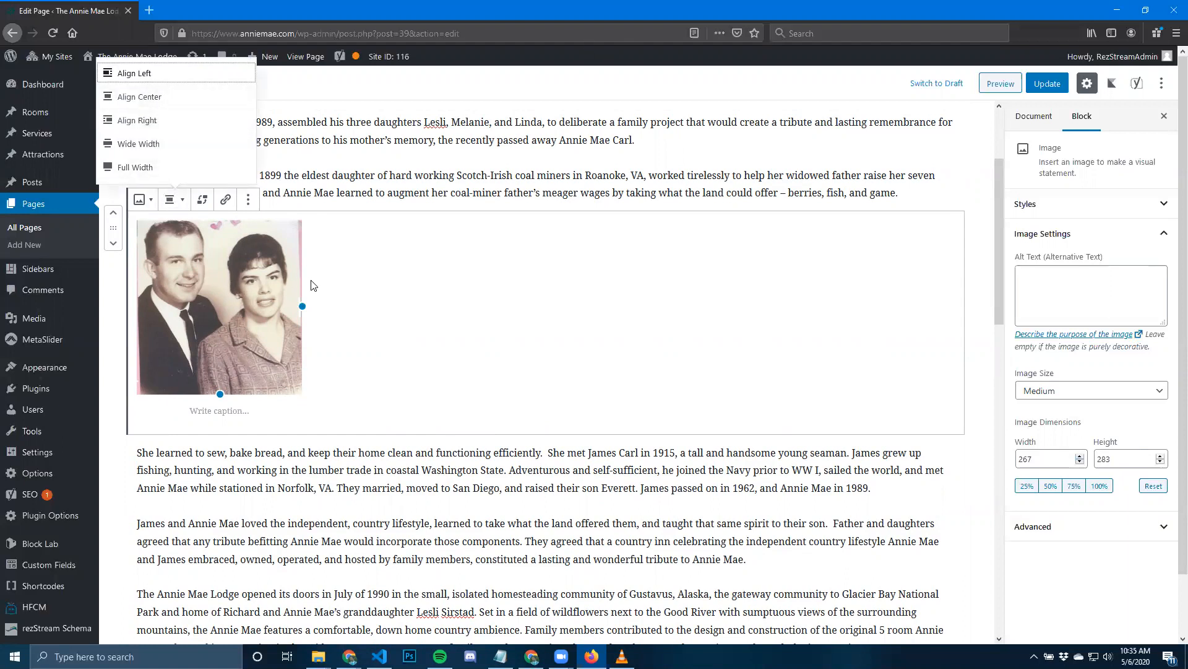
{"action": "left_click", "coordinate": [145, 101]}
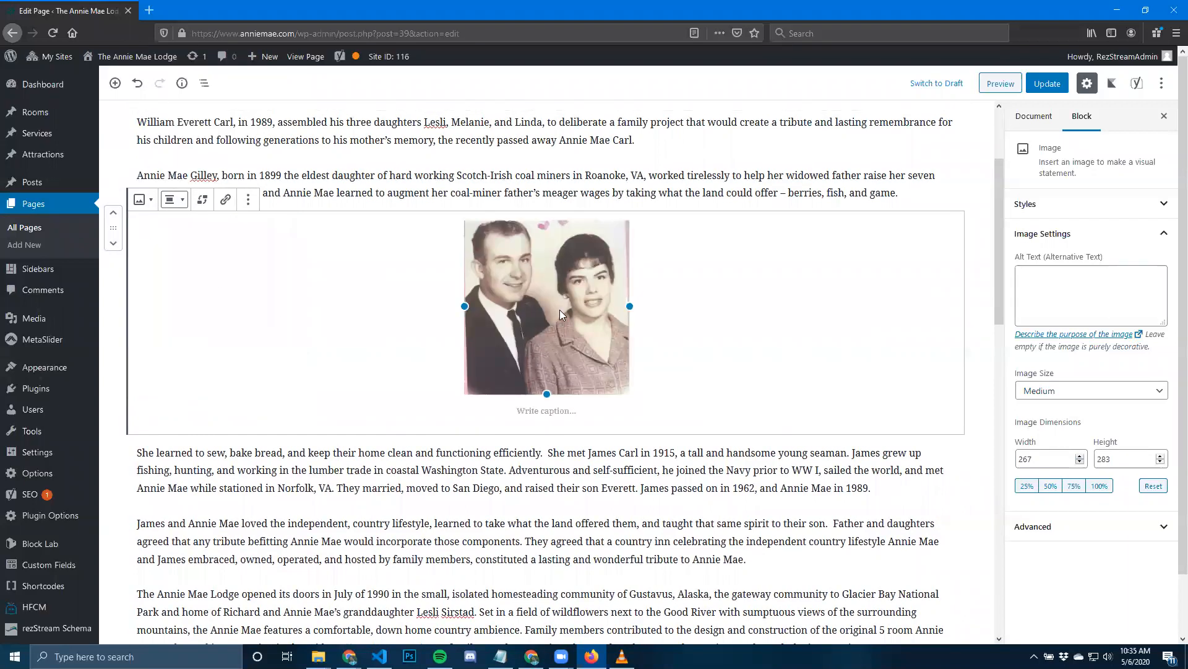
Align the portrait to the left and check how the text wraps around it in the page preview.
{"action": "left_click", "coordinate": [169, 205]}
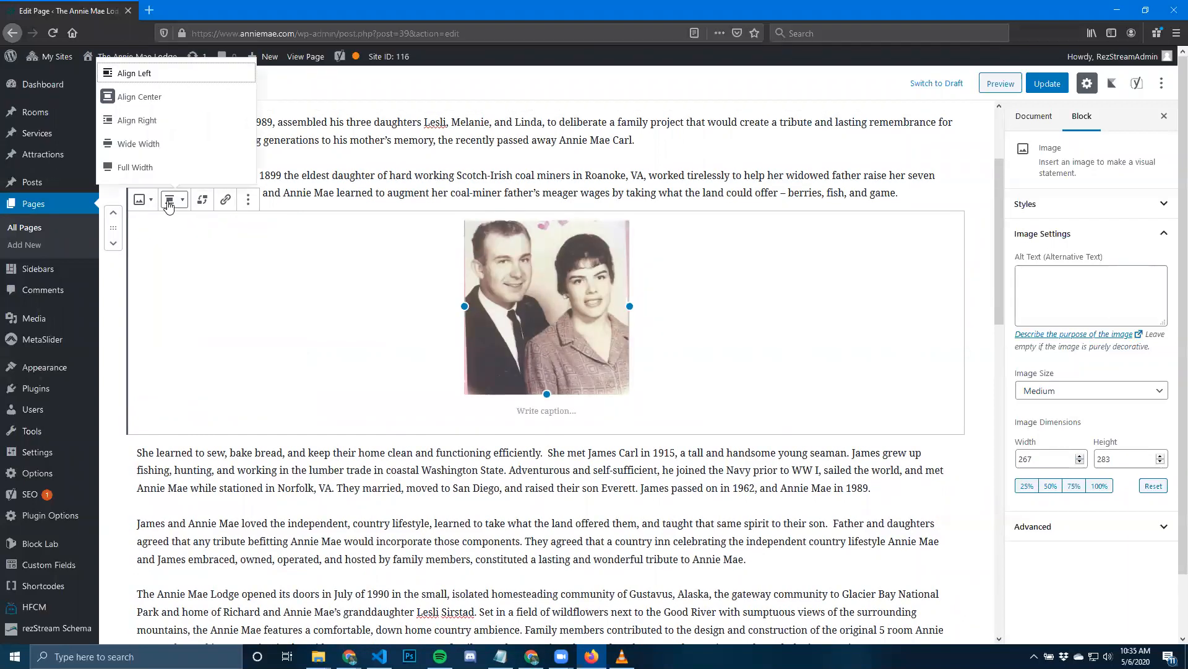
{"action": "left_click", "coordinate": [143, 74]}
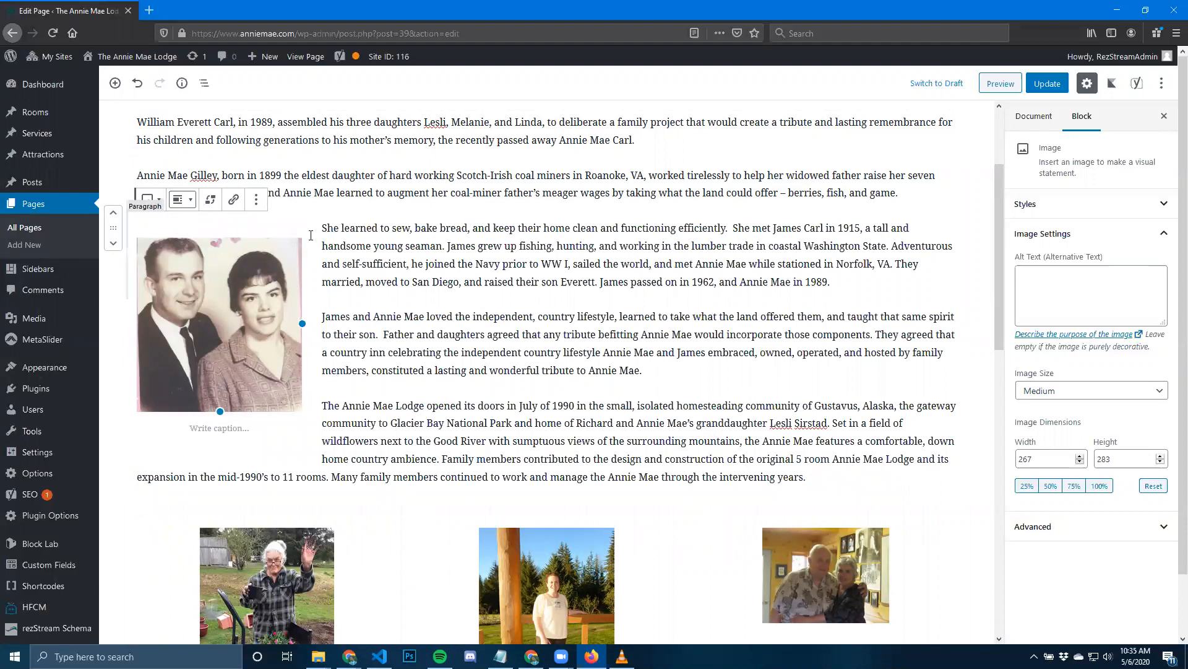
{"action": "scroll", "coordinate": [310, 235], "scroll_direction": "up", "scroll_amount": 1}
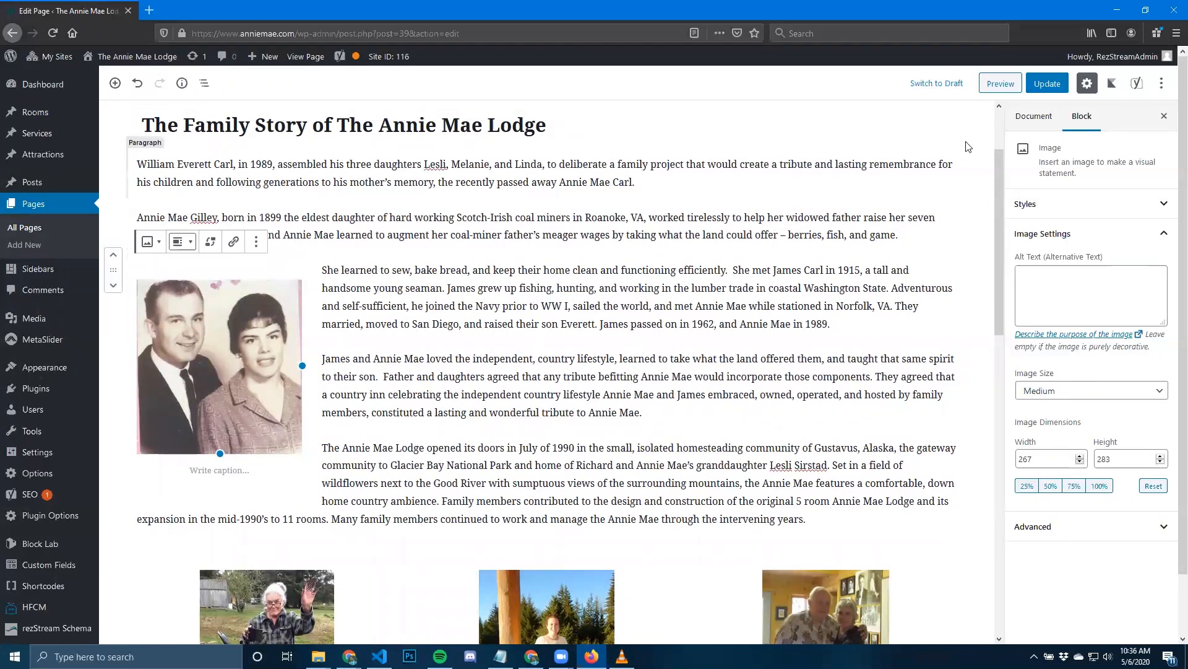
{"action": "left_click", "coordinate": [994, 86]}
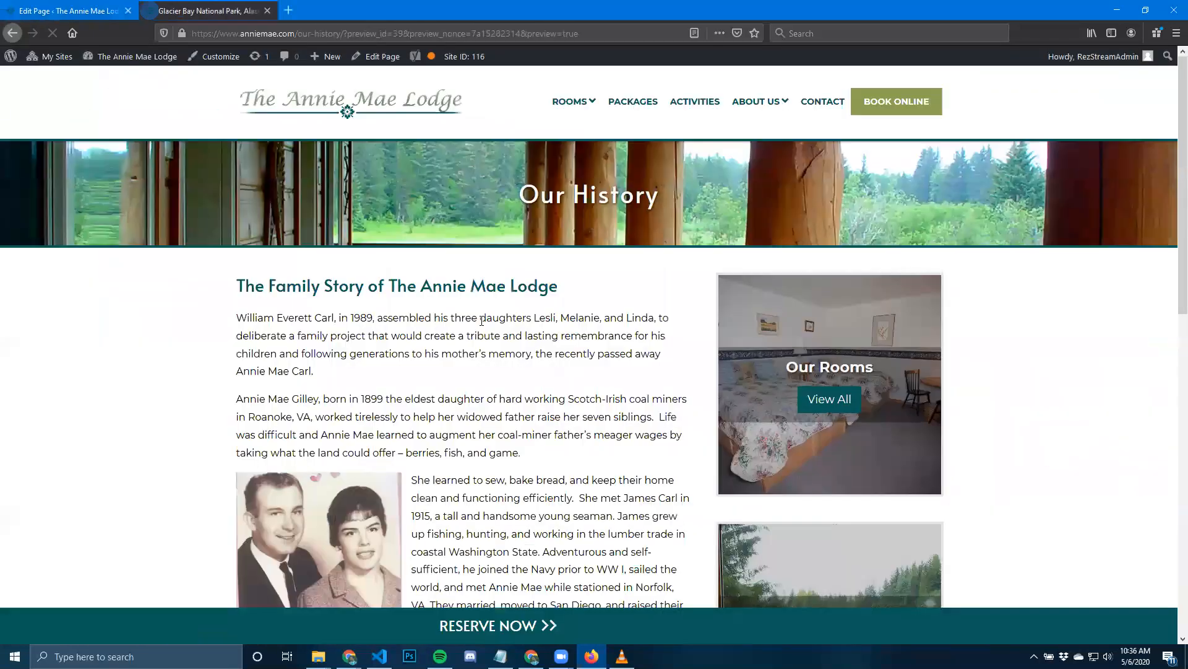
{"action": "scroll", "coordinate": [500, 307], "scroll_direction": "down", "scroll_amount": 3}
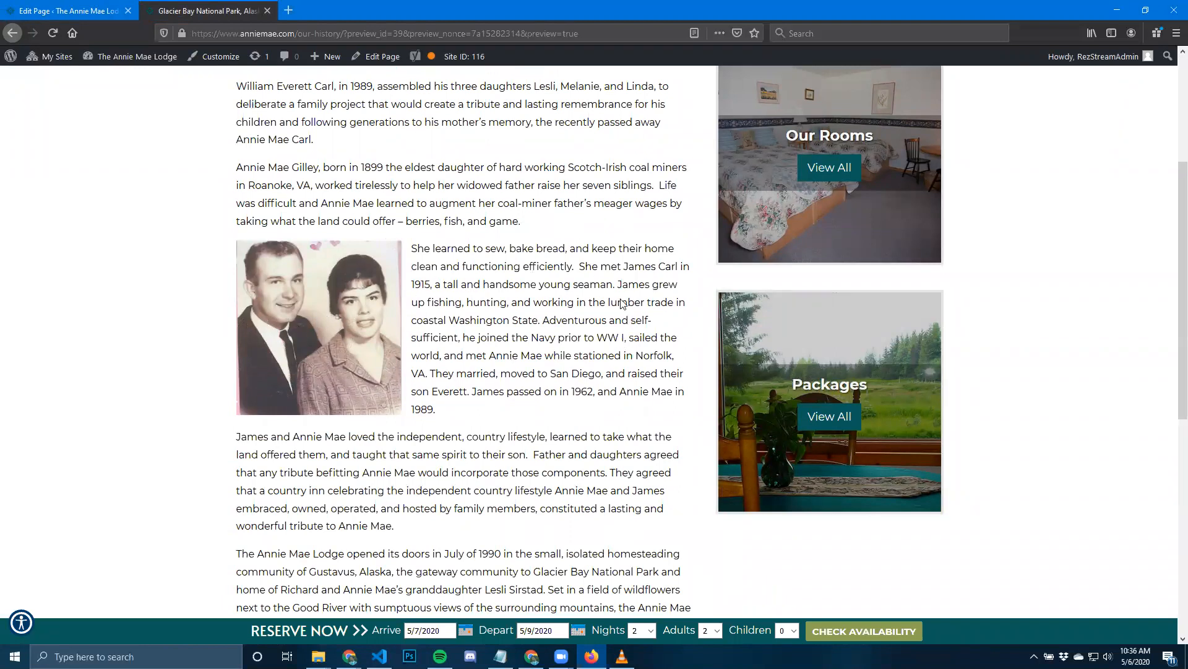
{"action": "left_click", "coordinate": [267, 10]}
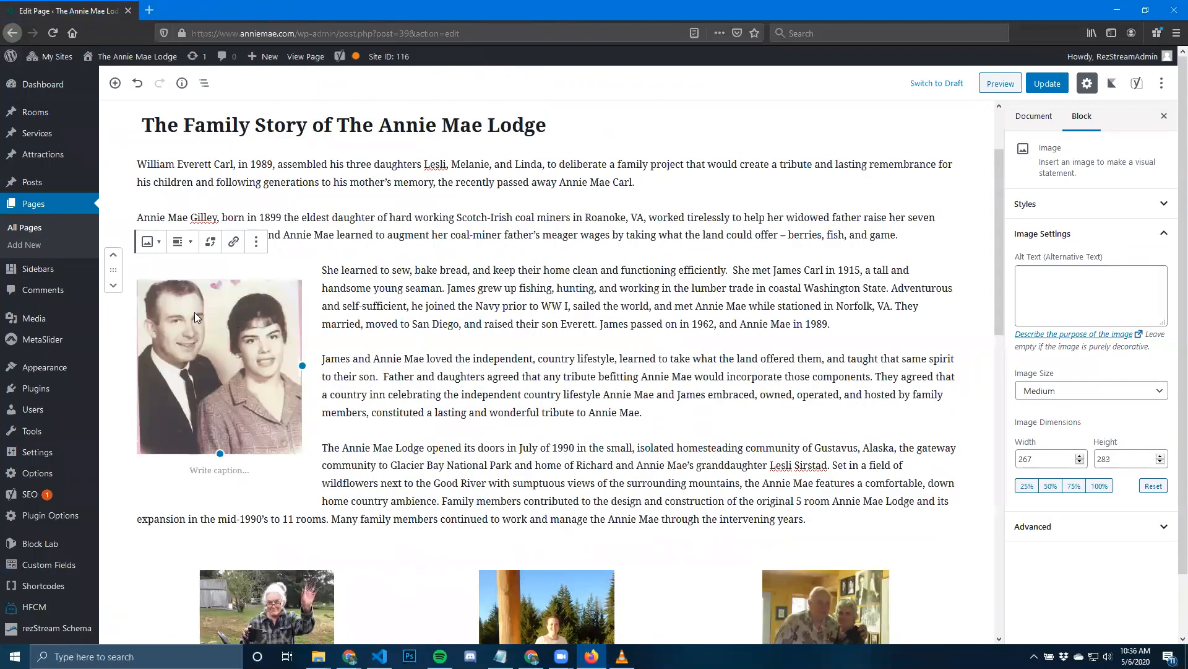
Align the portrait to the right and move it up two places, above the first story paragraph.
{"action": "left_click", "coordinate": [179, 242]}
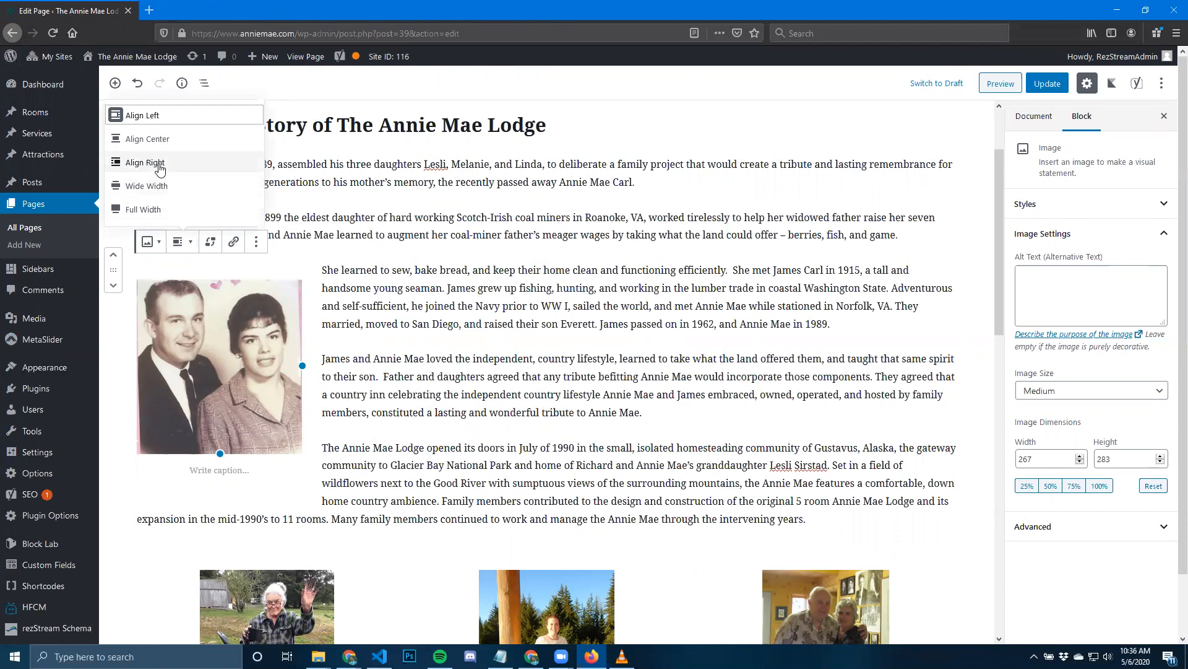
{"action": "left_click", "coordinate": [155, 173]}
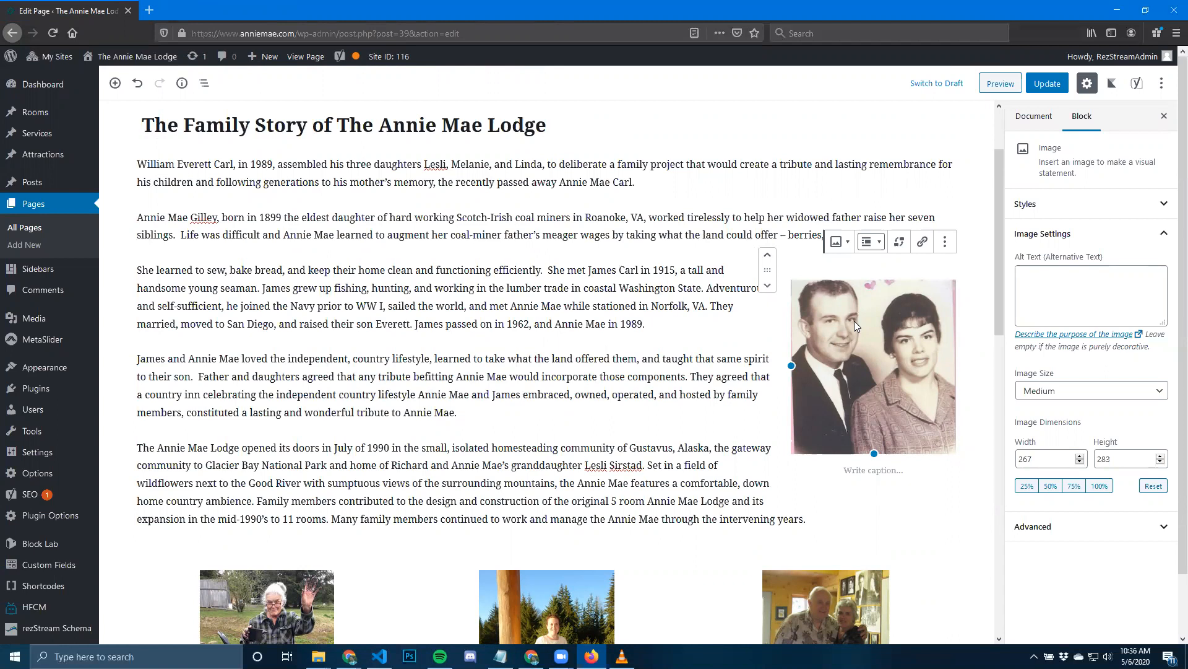
{"action": "left_click", "coordinate": [768, 258]}
{"action": "left_click", "coordinate": [768, 205]}
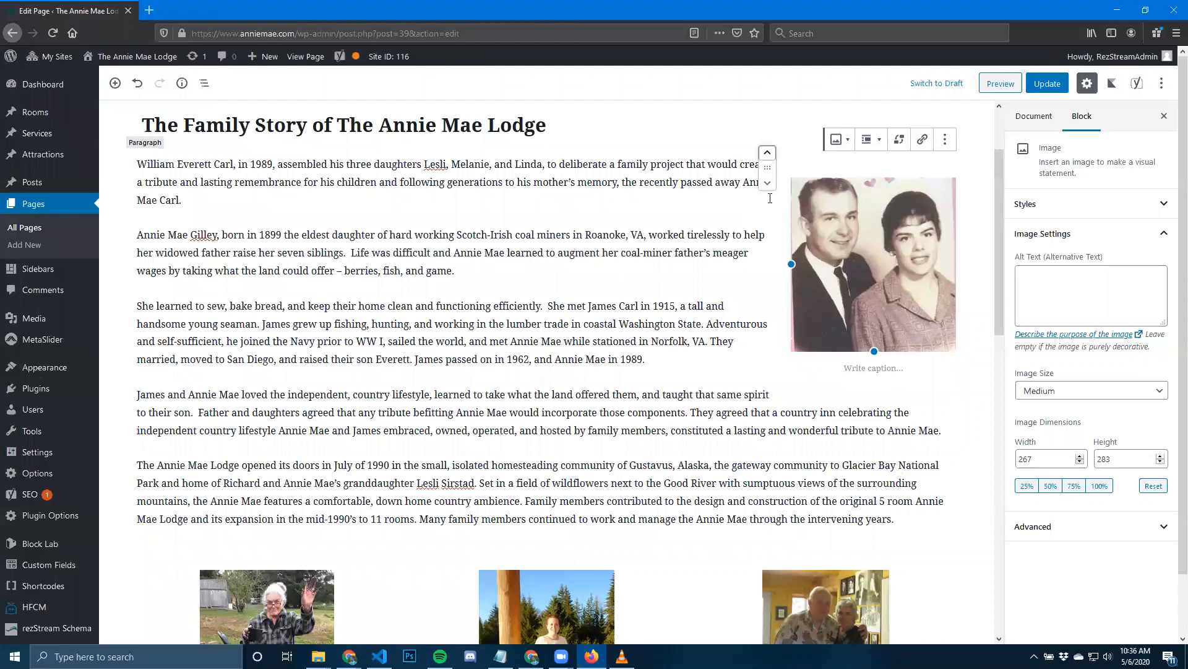
Try lower positions for the portrait among the story paragraphs and return it above the first paragraph.
{"action": "left_click", "coordinate": [768, 183]}
{"action": "left_click", "coordinate": [767, 234]}
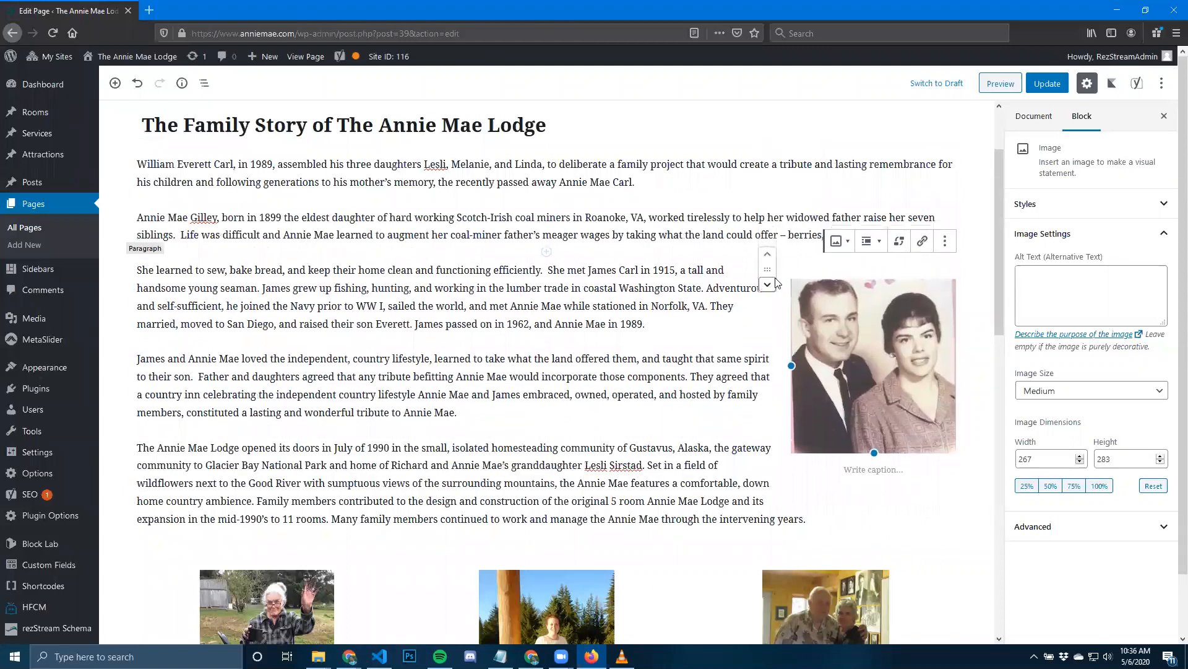
{"action": "left_click", "coordinate": [767, 285]}
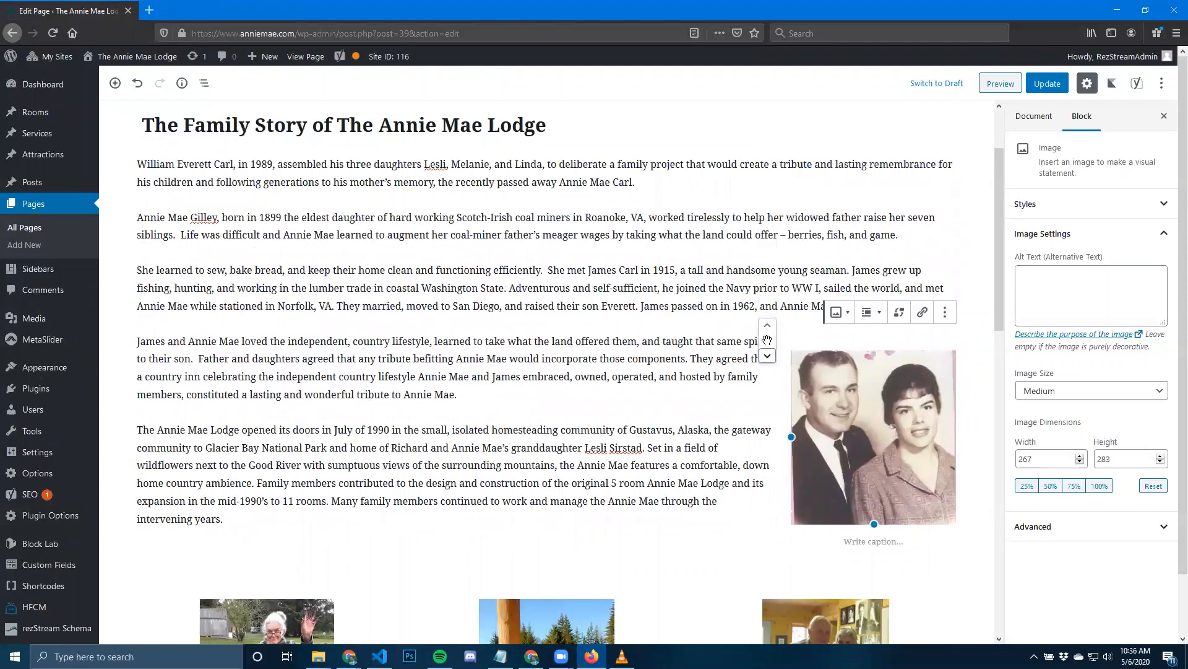
{"action": "left_click_drag", "start_coordinate": [768, 341], "coordinate": [704, 191]}
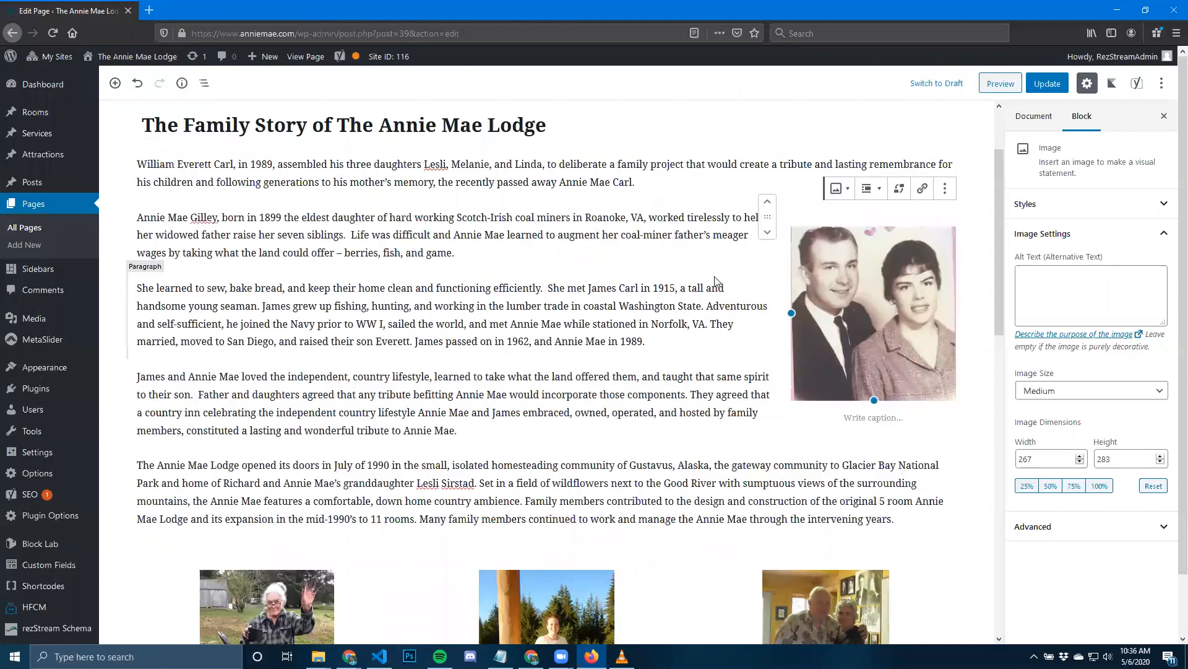
{"action": "left_click", "coordinate": [766, 206]}
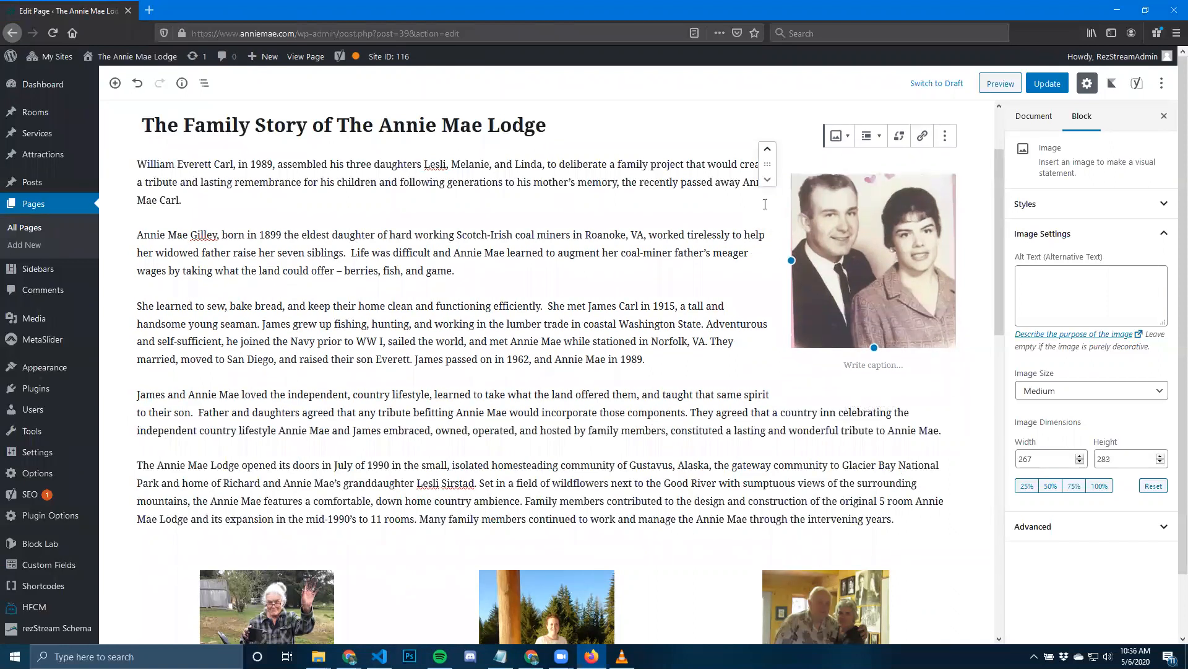
Preview the Our History page to check the right-aligned portrait, and close the preview.
{"action": "left_click", "coordinate": [1001, 84]}
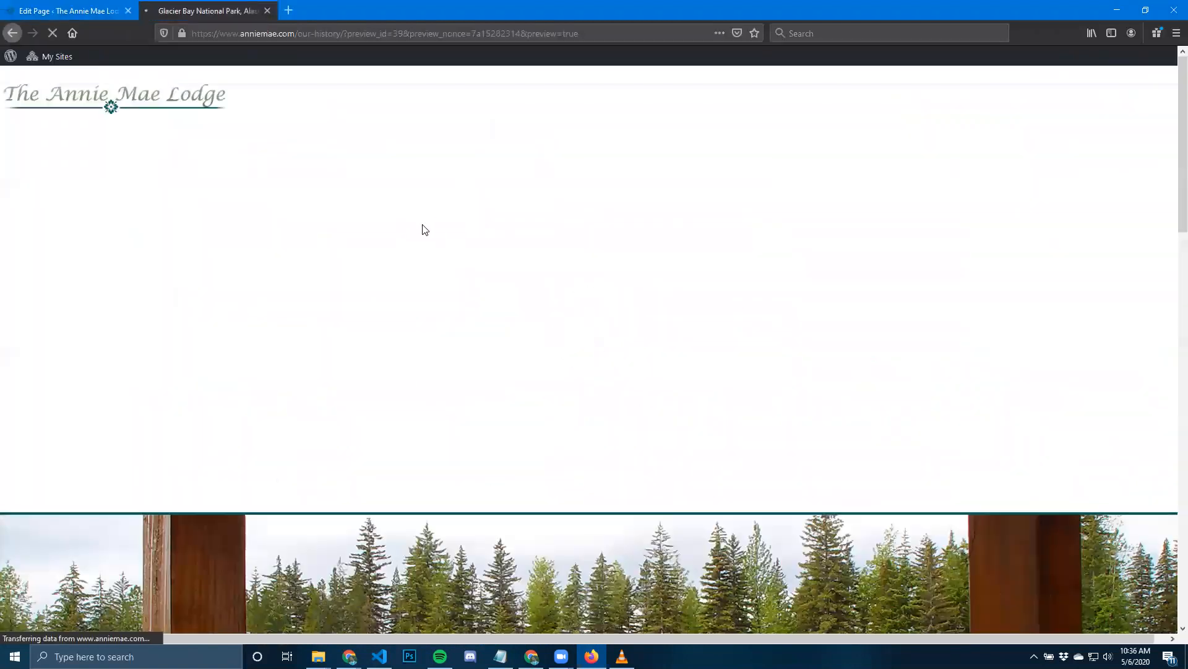
{"action": "scroll", "coordinate": [421, 224], "scroll_direction": "down", "scroll_amount": 2}
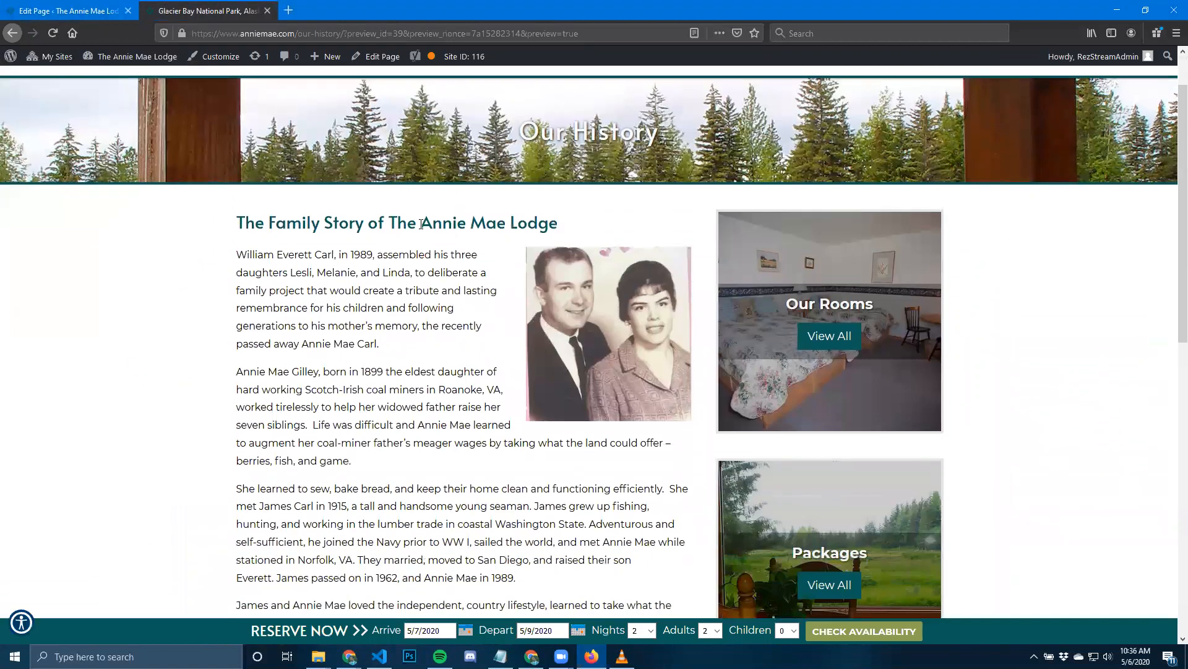
{"action": "scroll", "coordinate": [421, 224], "scroll_direction": "up", "scroll_amount": 1}
{"action": "left_click", "coordinate": [267, 13]}
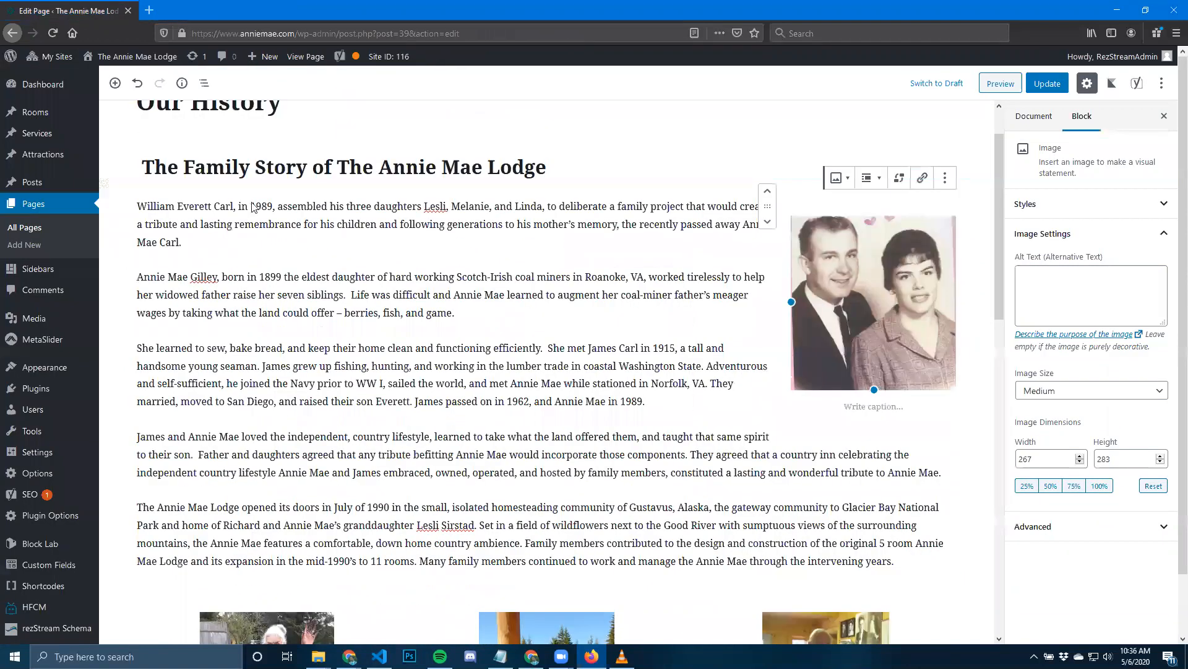
Update the Our History page and look through its live version.
{"action": "left_click", "coordinate": [1047, 84]}
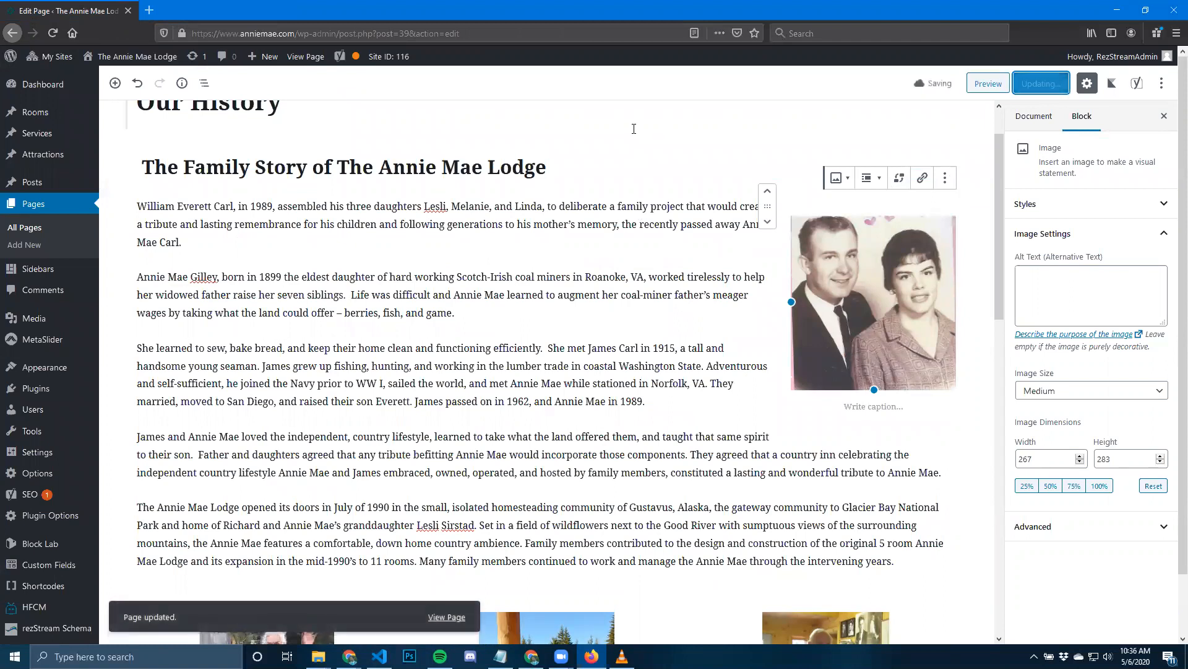
{"action": "left_click", "coordinate": [297, 58]}
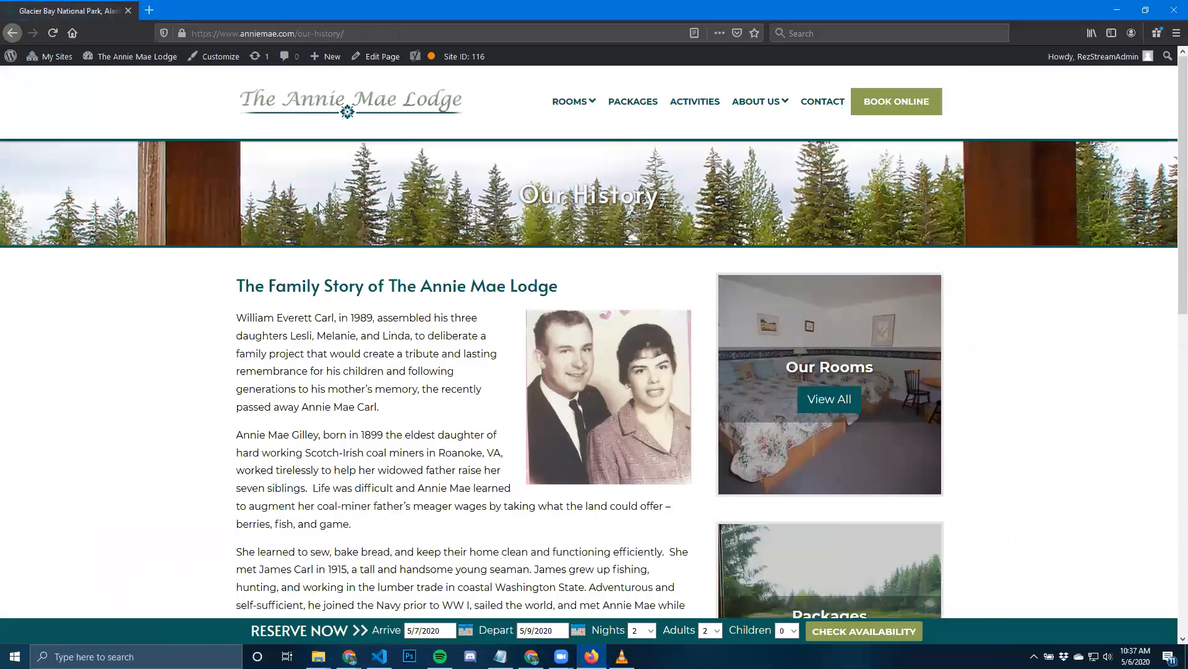
{"action": "scroll", "coordinate": [310, 204], "scroll_direction": "down", "scroll_amount": 3}
{"action": "scroll", "coordinate": [291, 207], "scroll_direction": "up", "scroll_amount": 3}
{"action": "left_click", "coordinate": [379, 56]}
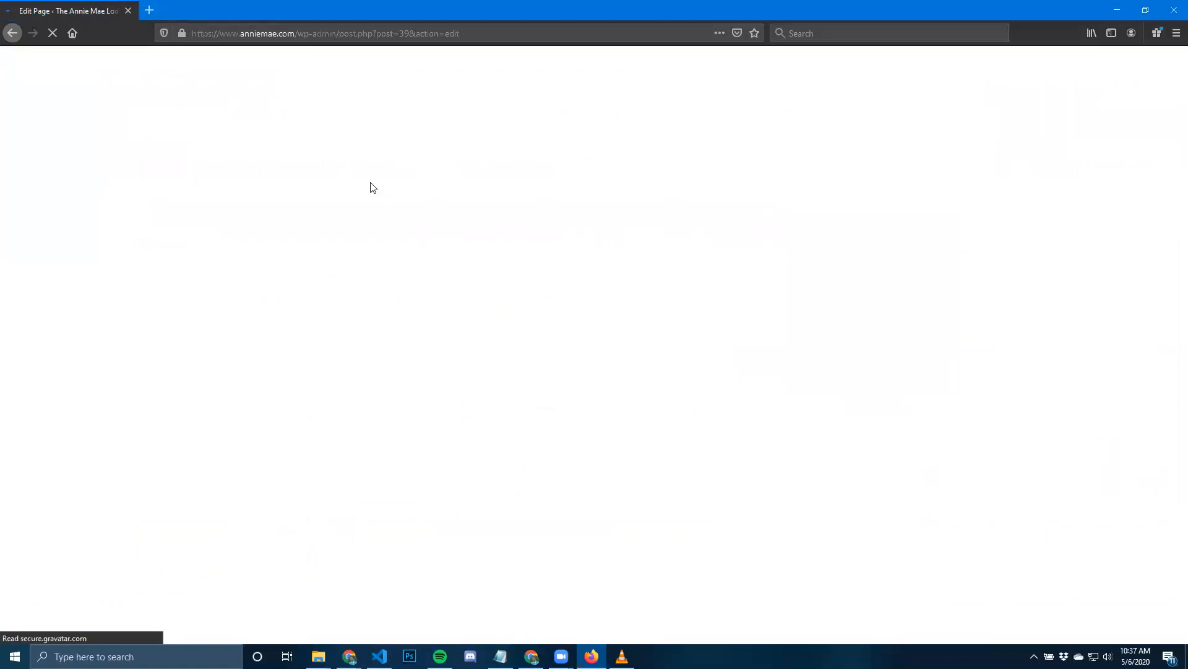
{"action": "left_click", "coordinate": [838, 329]}
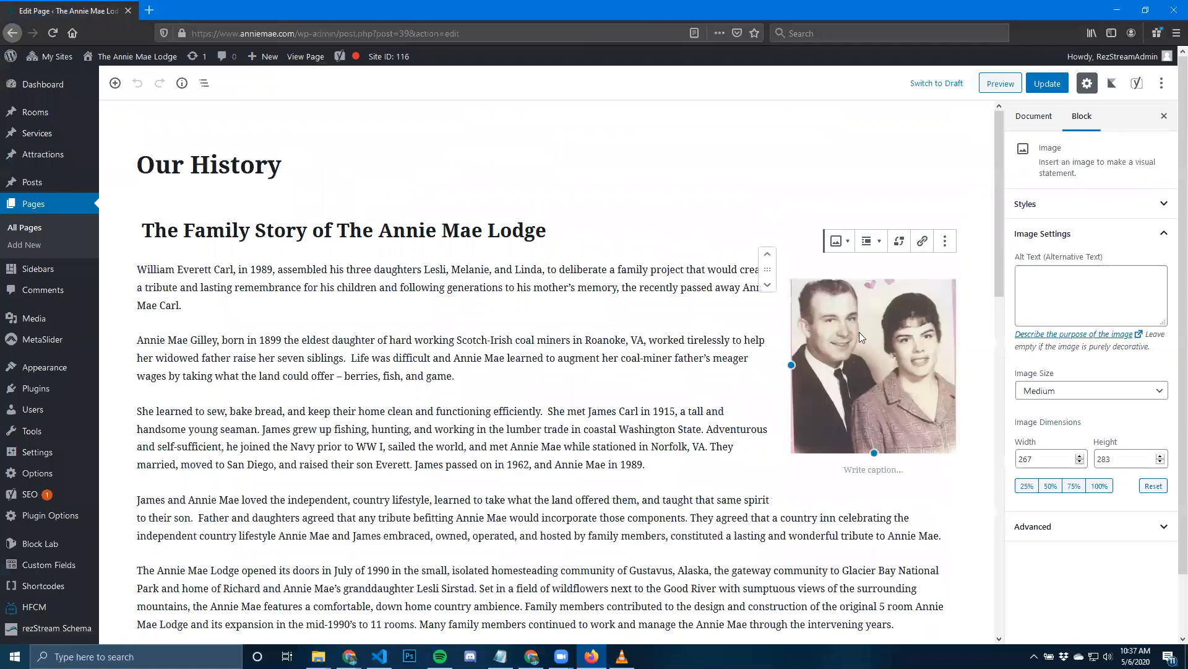
{"action": "left_click", "coordinate": [922, 243]}
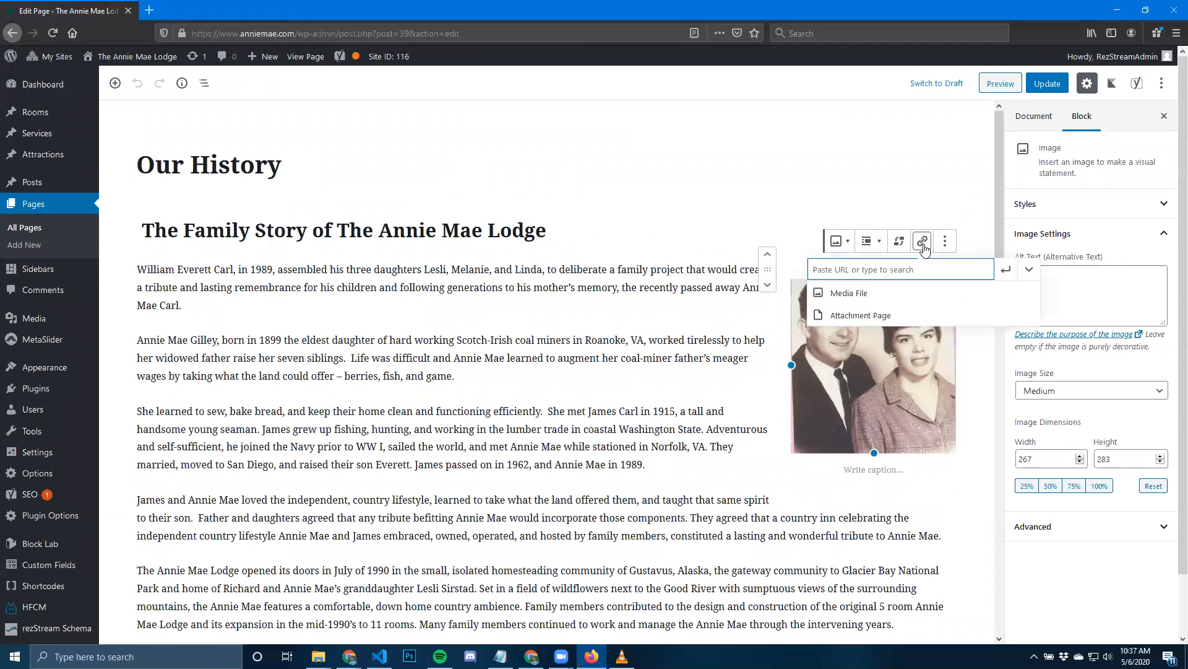
{"action": "type", "text": "www.google.com"}
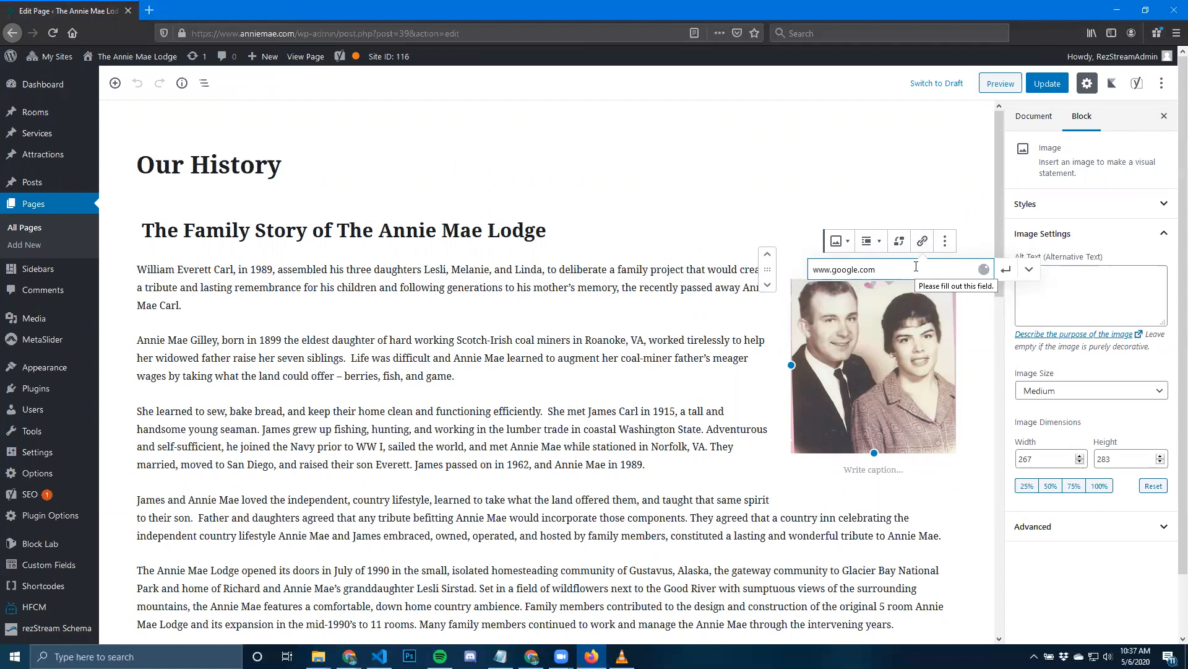
{"action": "key", "text": "Return"}
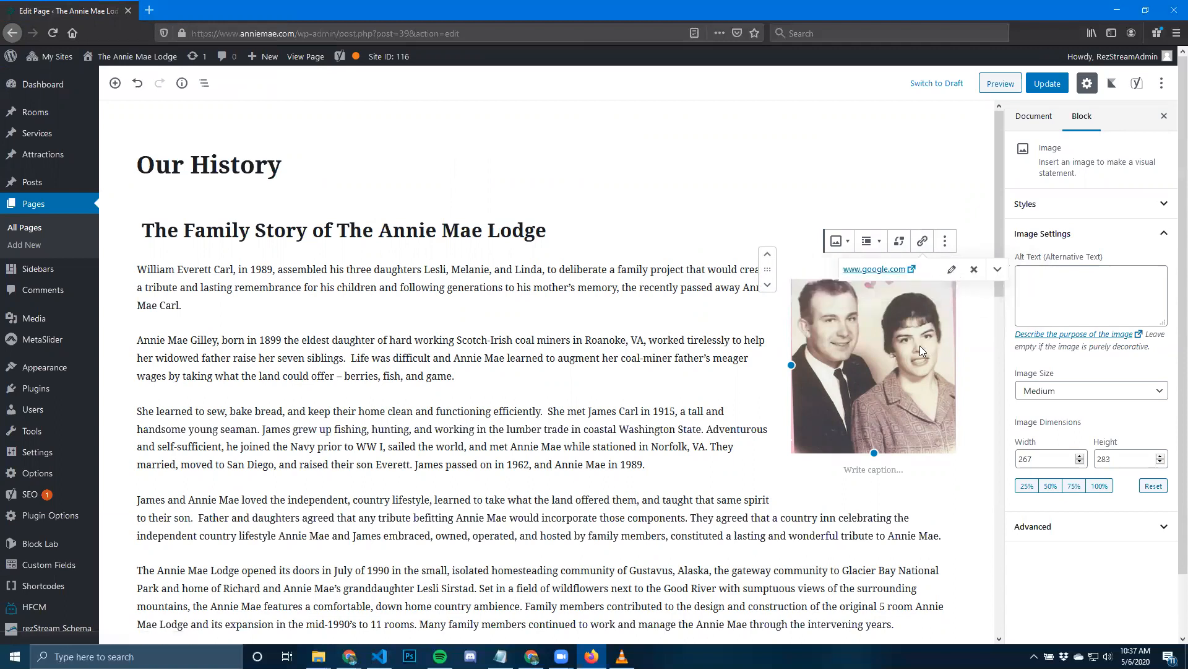
{"action": "left_click", "coordinate": [961, 351]}
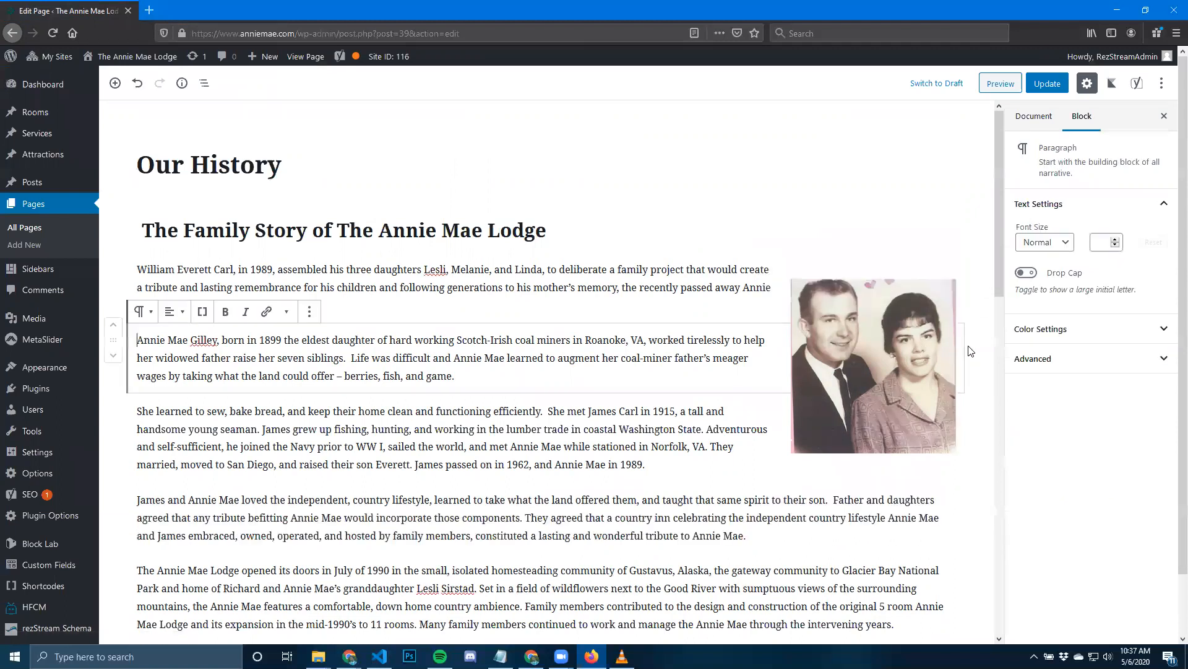
Replace the portrait with the media library's vintage photo of a woman in a light blouse beside a man in a suit.
{"action": "left_click", "coordinate": [895, 360]}
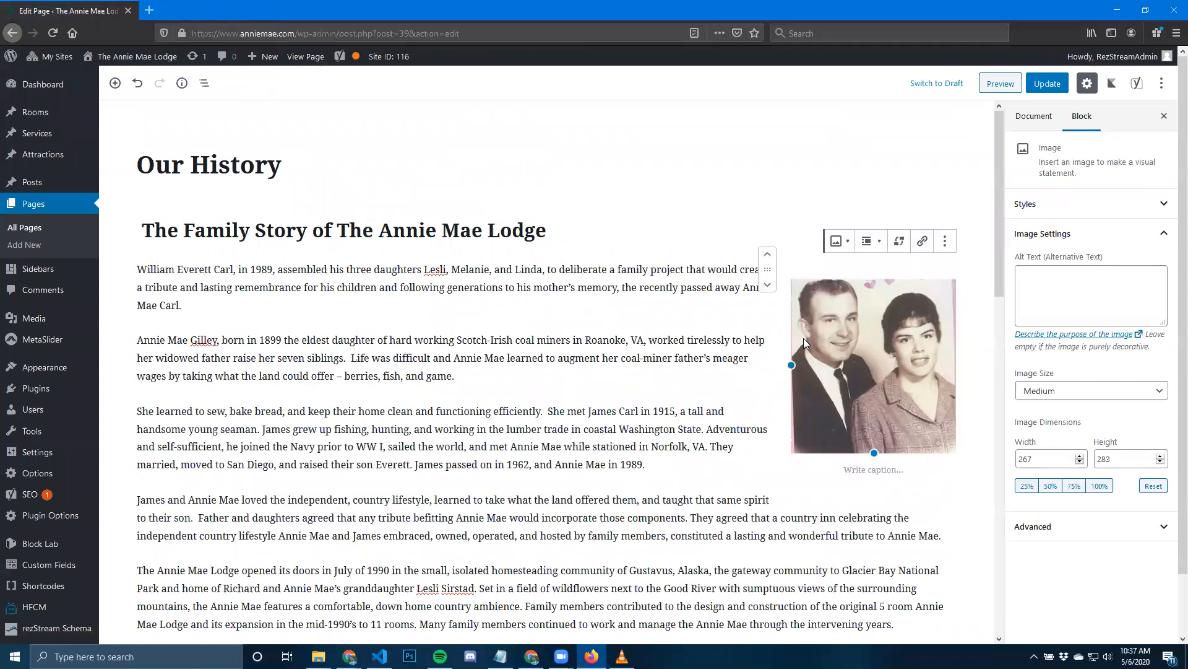
{"action": "left_click", "coordinate": [900, 243]}
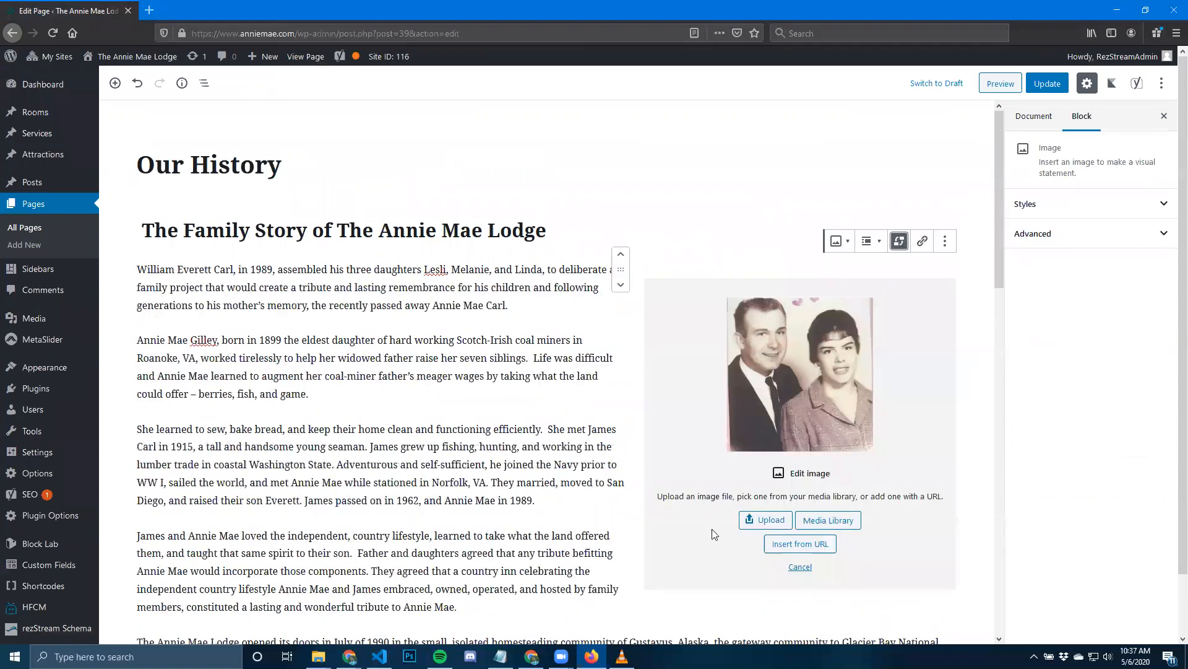
{"action": "left_click", "coordinate": [834, 523]}
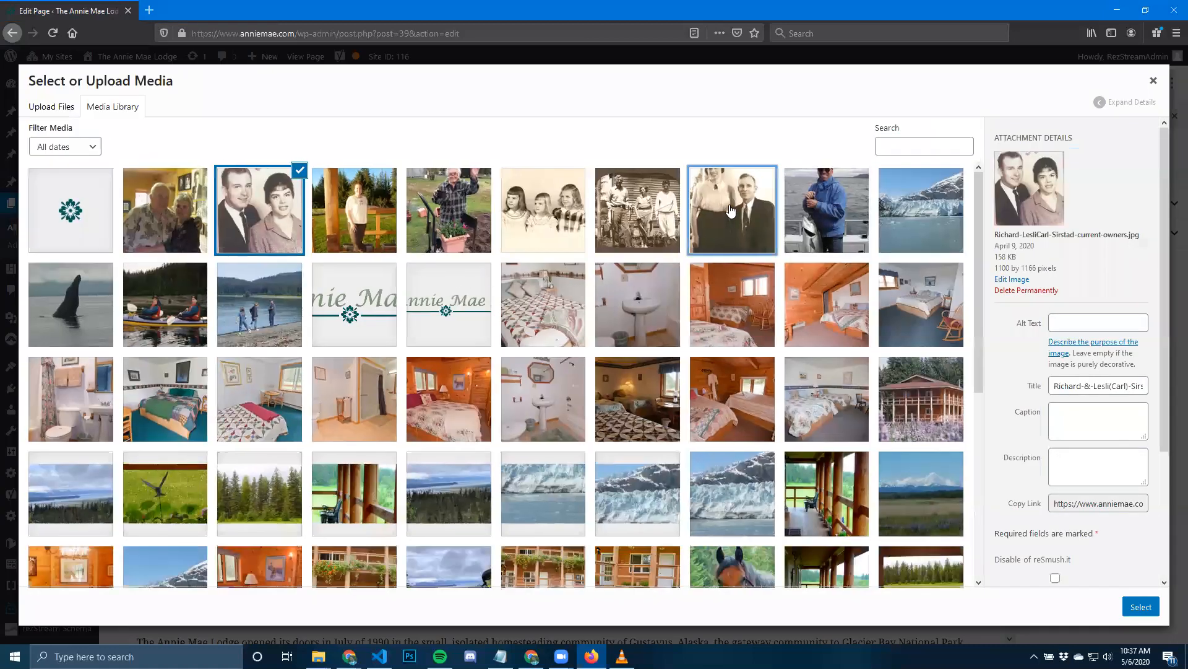
{"action": "left_click", "coordinate": [731, 212]}
{"action": "left_click", "coordinate": [1141, 607]}
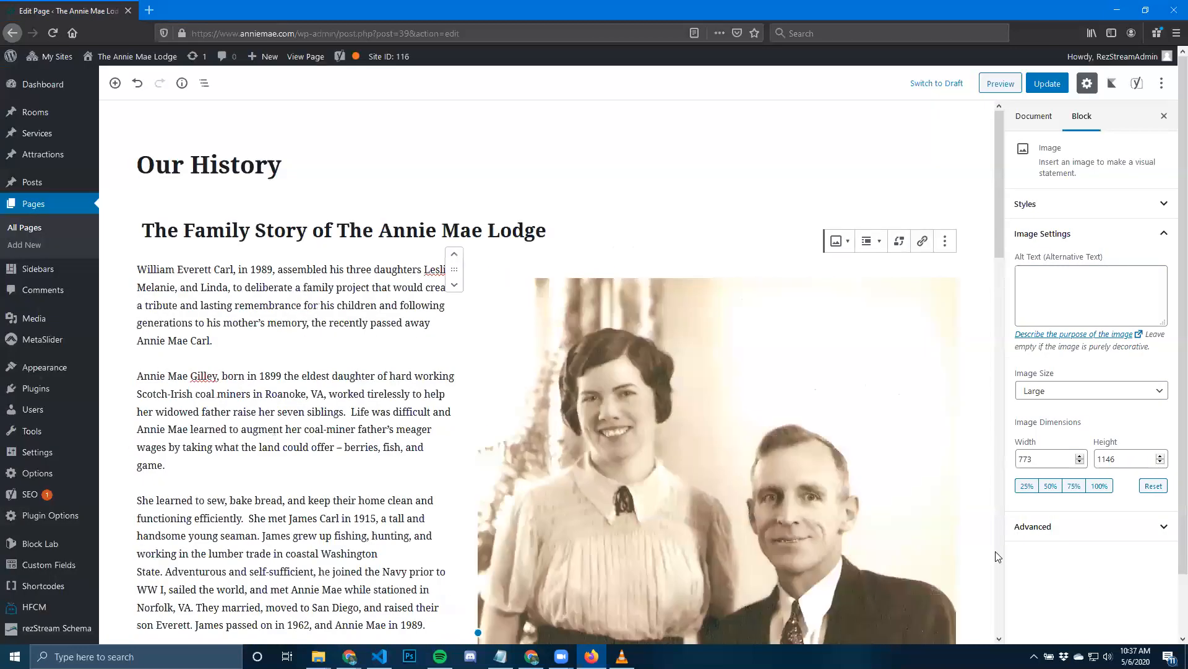
Scale the replacement photo down freehand to about 216 by 320 pixels.
{"action": "scroll", "coordinate": [590, 387], "scroll_direction": "down", "scroll_amount": 3}
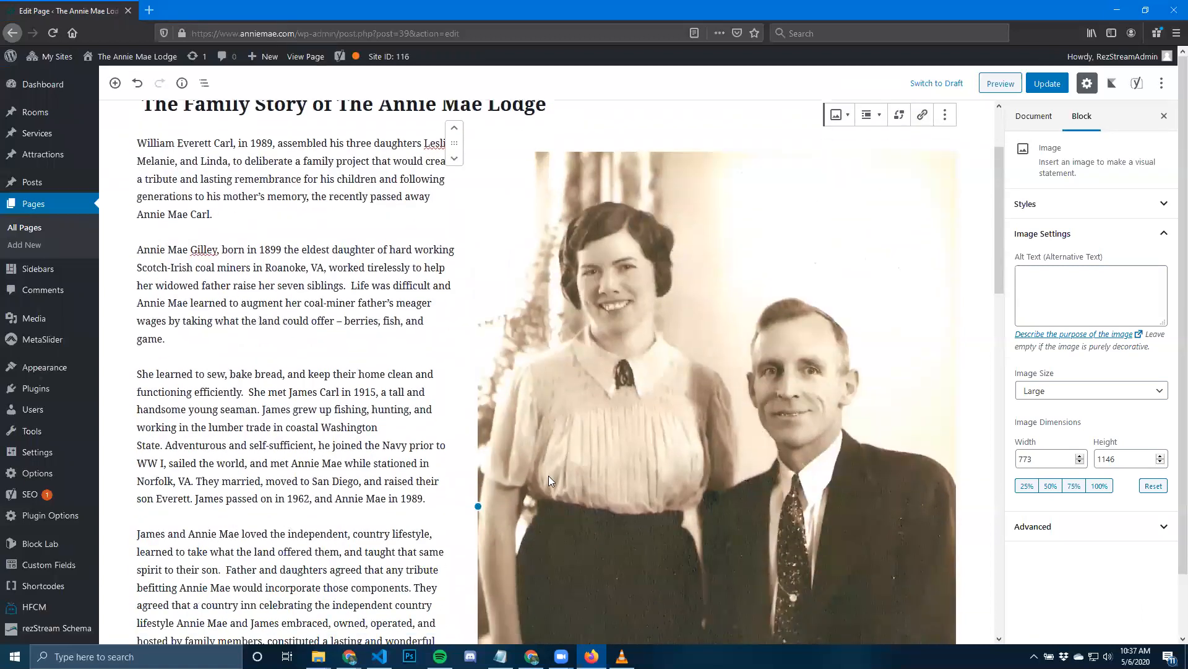
{"action": "left_click_drag", "start_coordinate": [510, 472], "coordinate": [825, 312]}
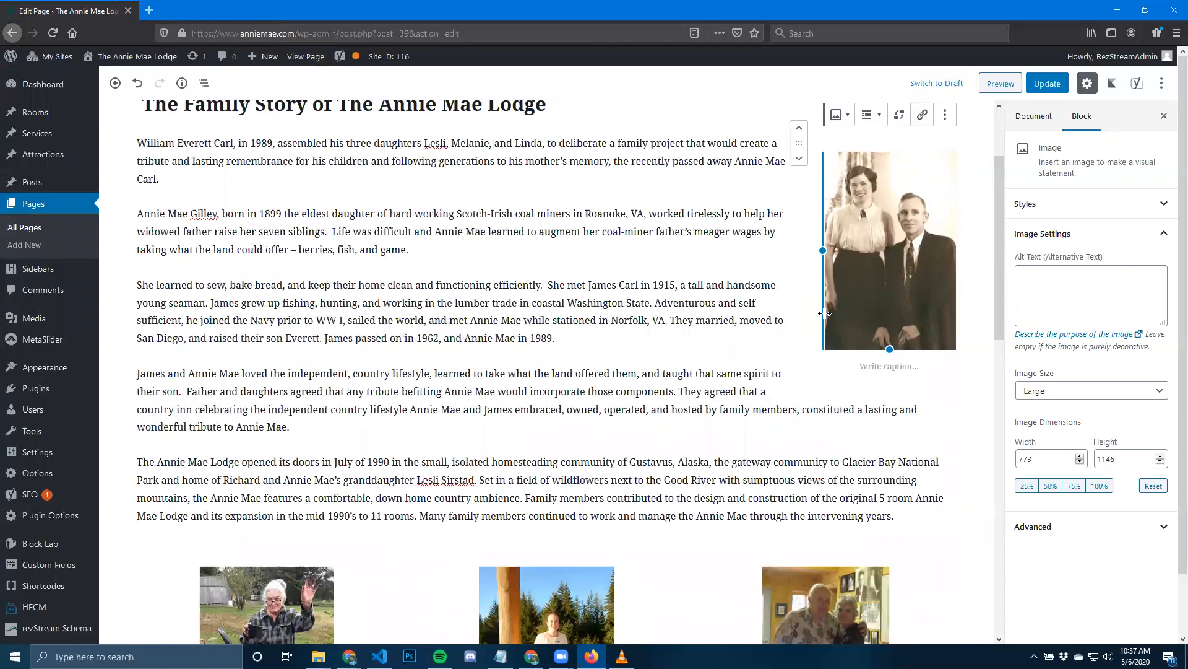
{"action": "scroll", "coordinate": [655, 361], "scroll_direction": "up", "scroll_amount": 2}
Save the photo replacement to the page and view the published result.
{"action": "left_click", "coordinate": [1046, 83]}
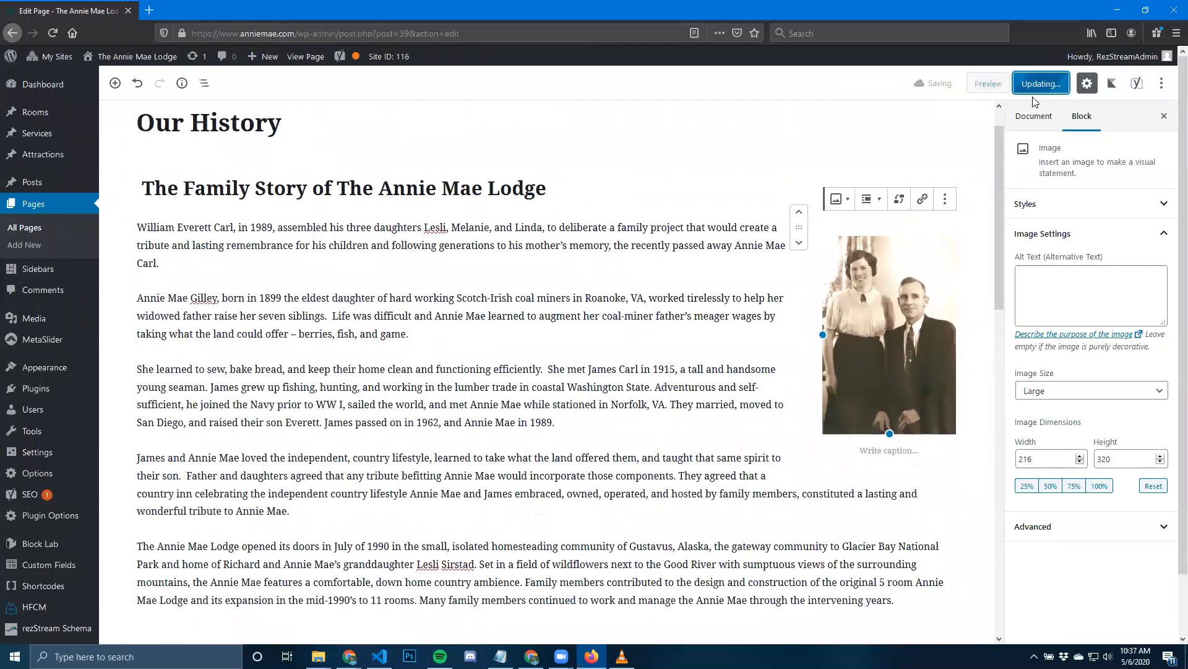
{"action": "left_click", "coordinate": [304, 57]}
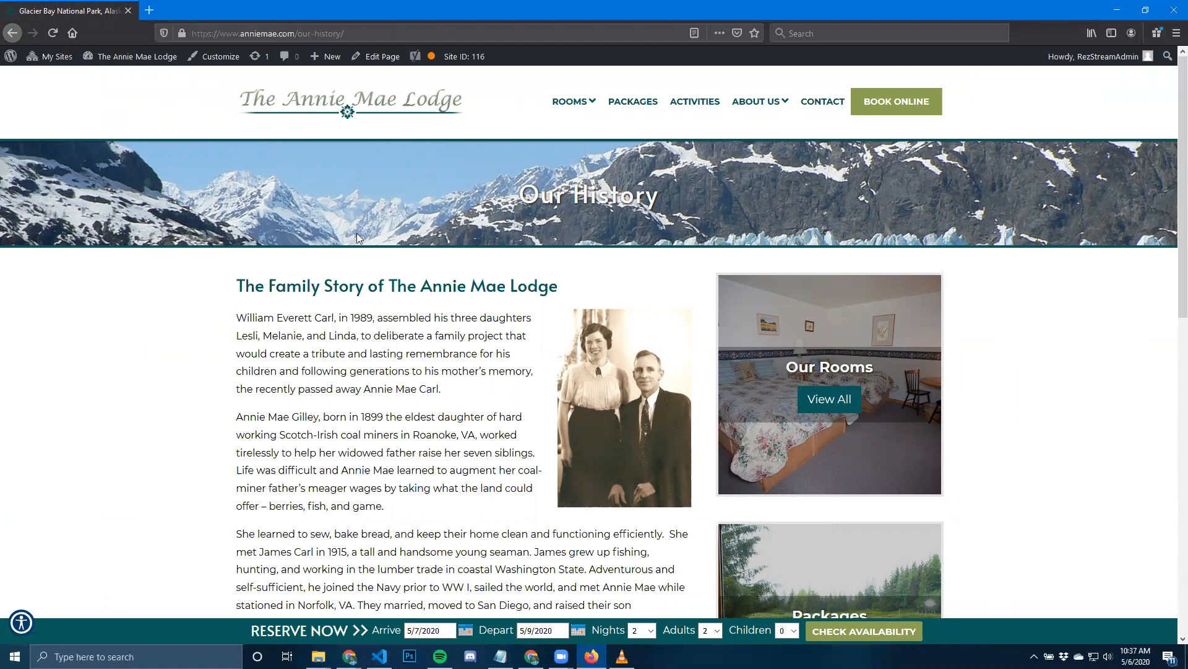
Reopen the Our History page for editing, remove the couple's photo block and save the page.
{"action": "left_click", "coordinate": [376, 57]}
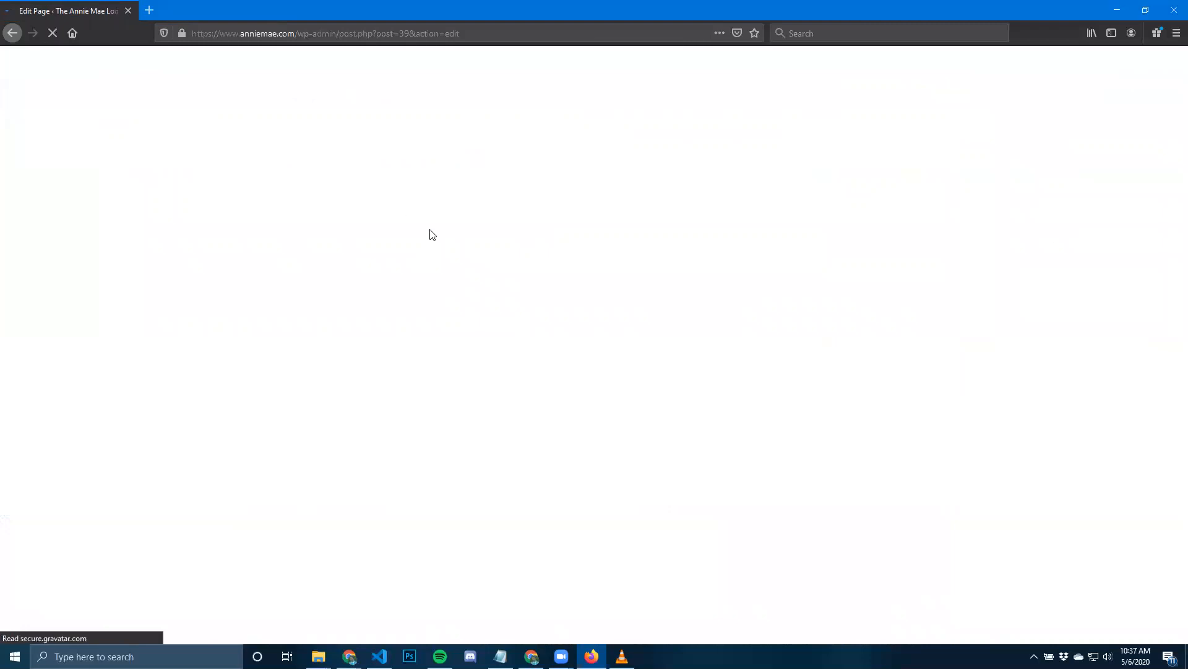
{"action": "left_click", "coordinate": [866, 362]}
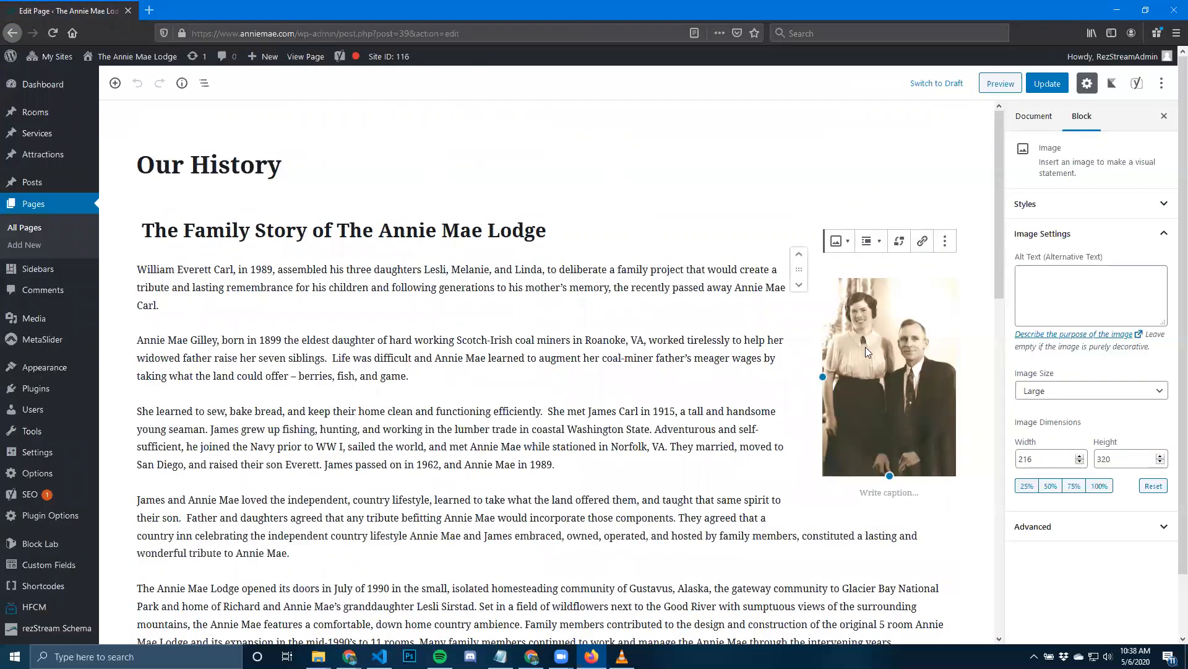
{"action": "left_click", "coordinate": [945, 243]}
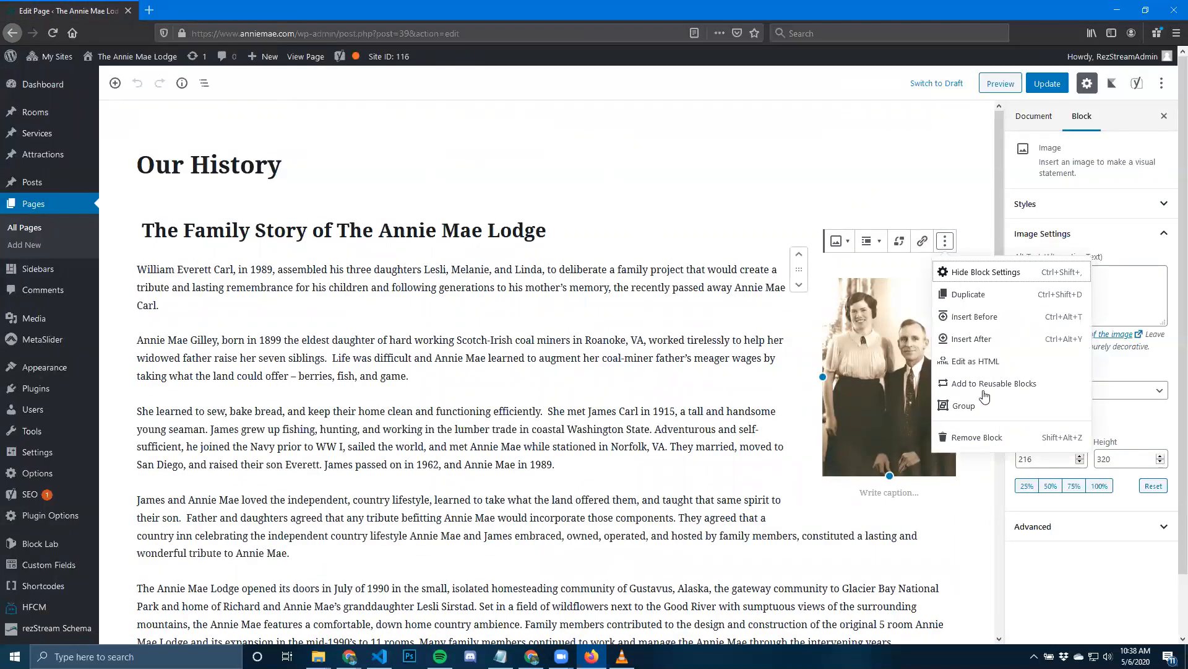
{"action": "left_click", "coordinate": [978, 437]}
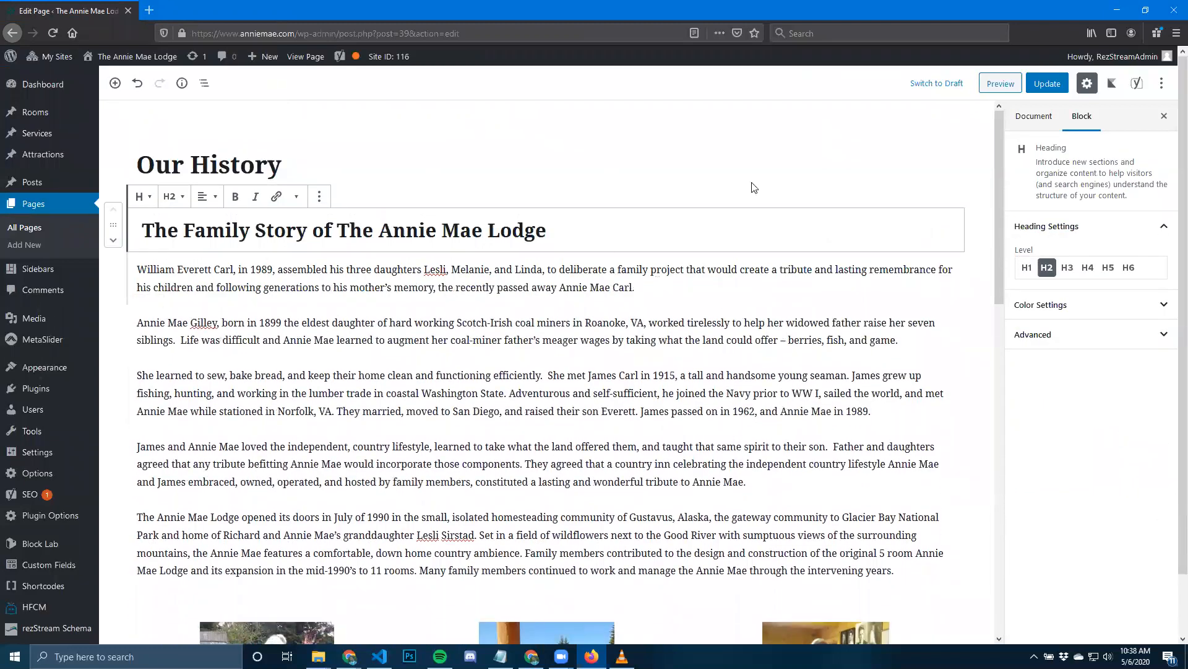
{"action": "left_click", "coordinate": [1041, 86]}
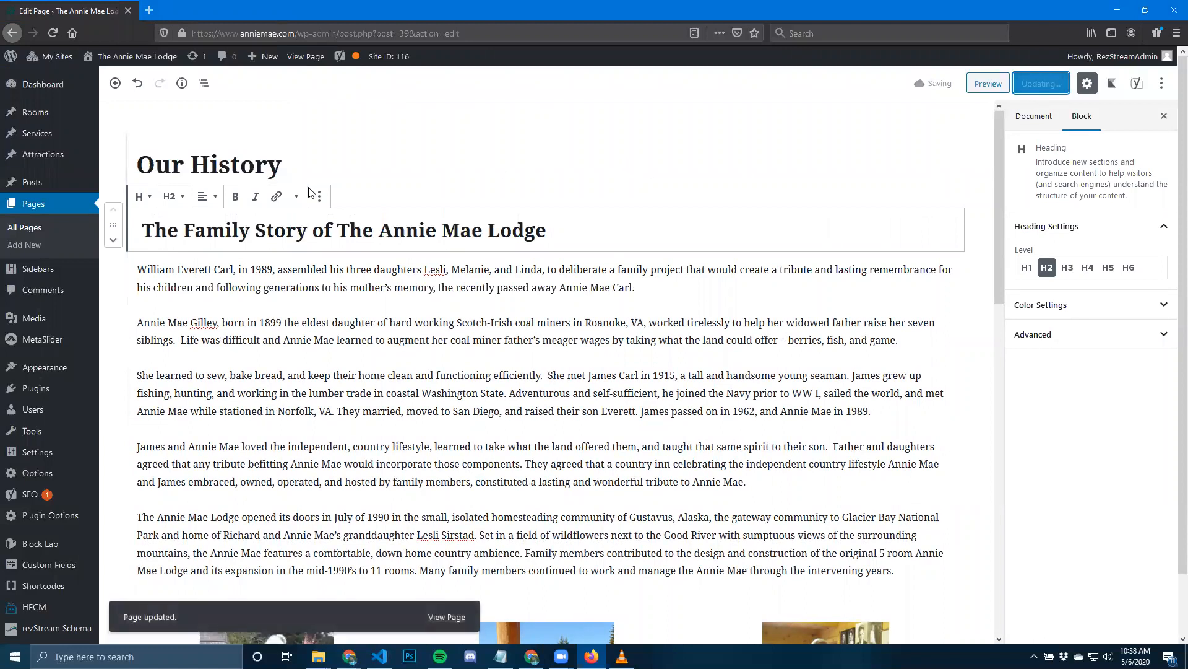
Visit the live site and look through the room photos on the Rooms overview page.
{"action": "left_click", "coordinate": [137, 56]}
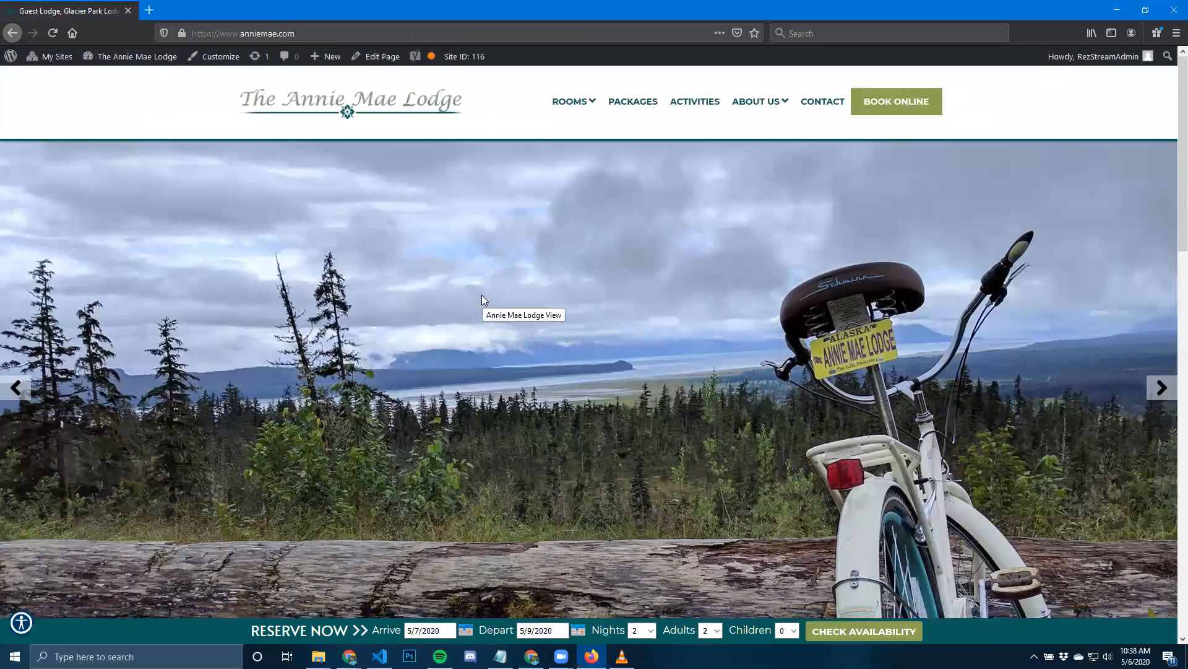
{"action": "left_click", "coordinate": [576, 106]}
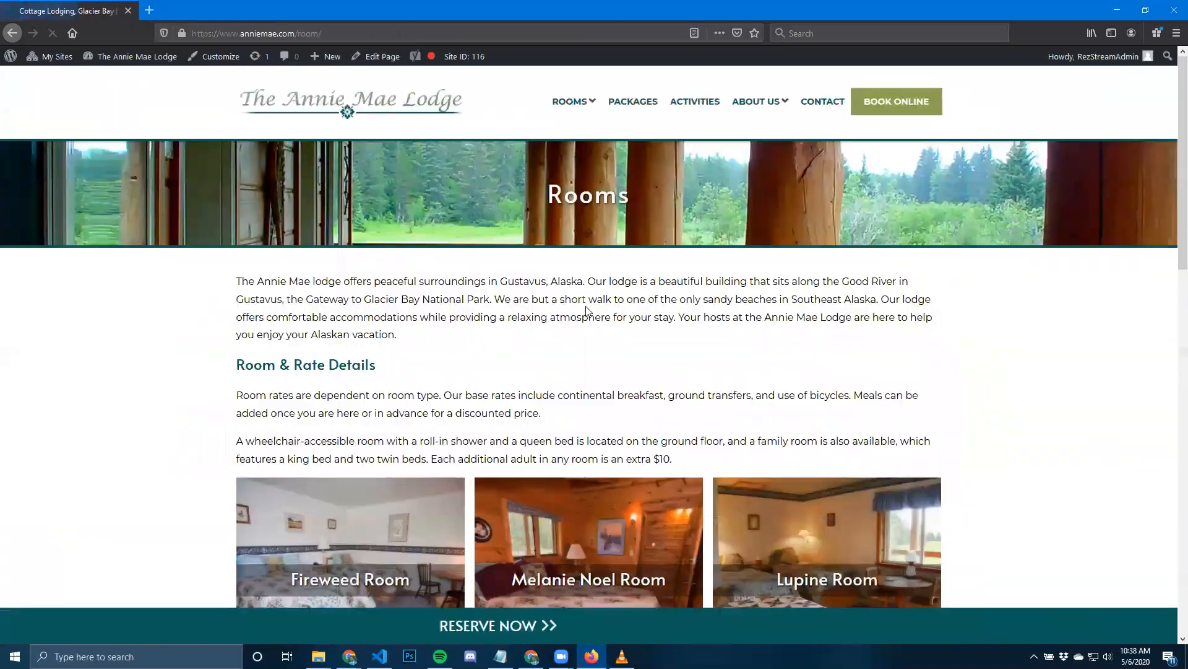
{"action": "scroll", "coordinate": [993, 270], "scroll_direction": "down", "scroll_amount": 2}
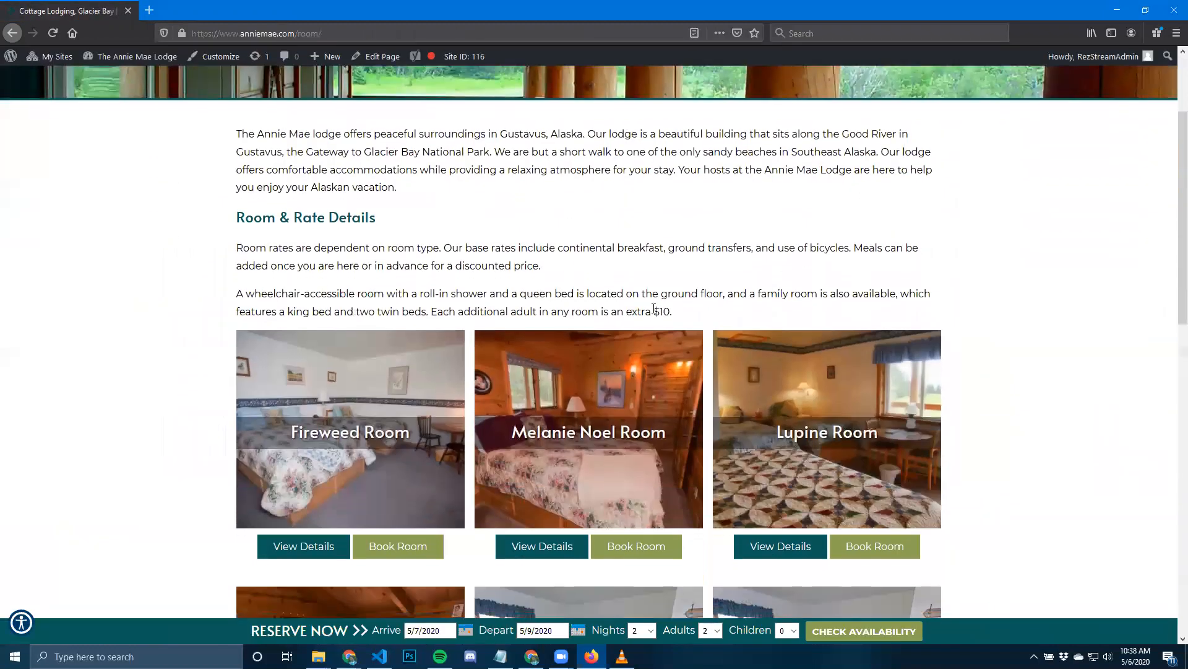
{"action": "scroll", "coordinate": [594, 458], "scroll_direction": "up", "scroll_amount": 2}
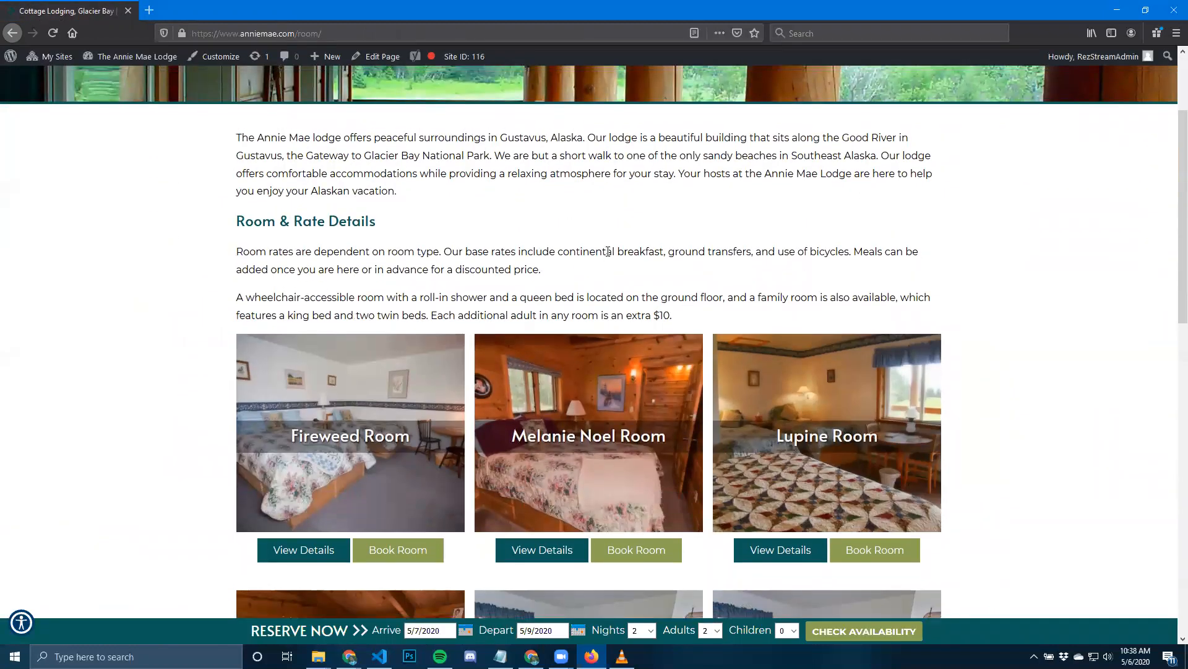
{"action": "scroll", "coordinate": [557, 477], "scroll_direction": "down", "scroll_amount": 2}
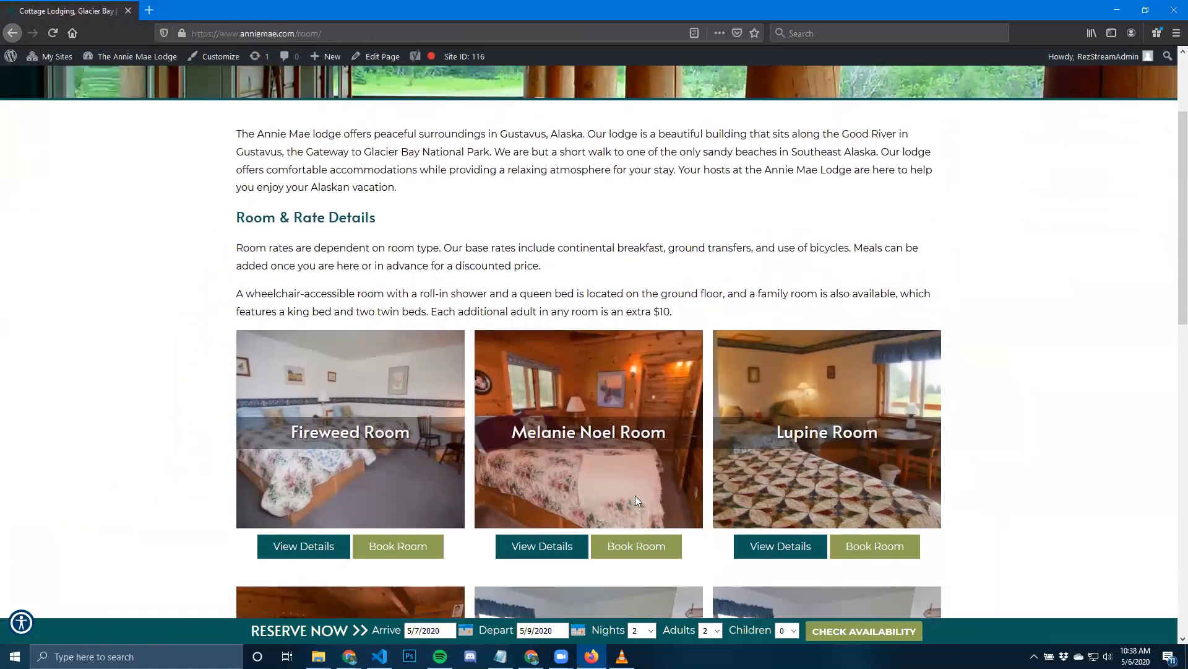
{"action": "scroll", "coordinate": [569, 495], "scroll_direction": "down", "scroll_amount": 1}
{"action": "scroll", "coordinate": [564, 425], "scroll_direction": "down", "scroll_amount": 4}
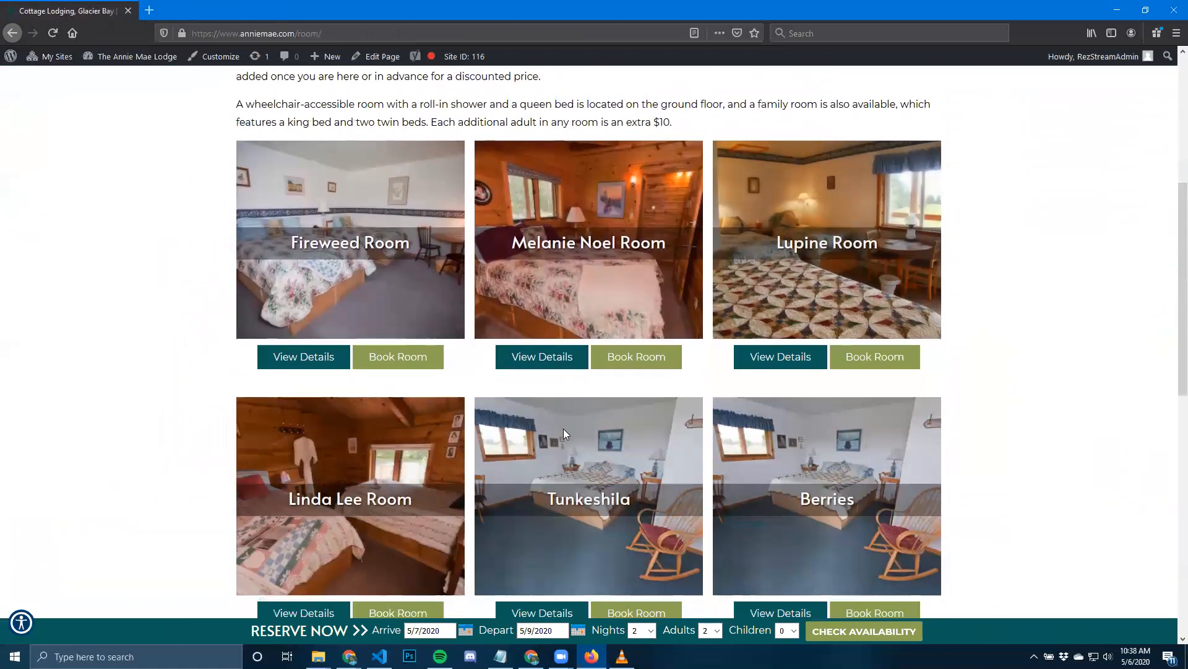
{"action": "scroll", "coordinate": [565, 426], "scroll_direction": "down", "scroll_amount": 7}
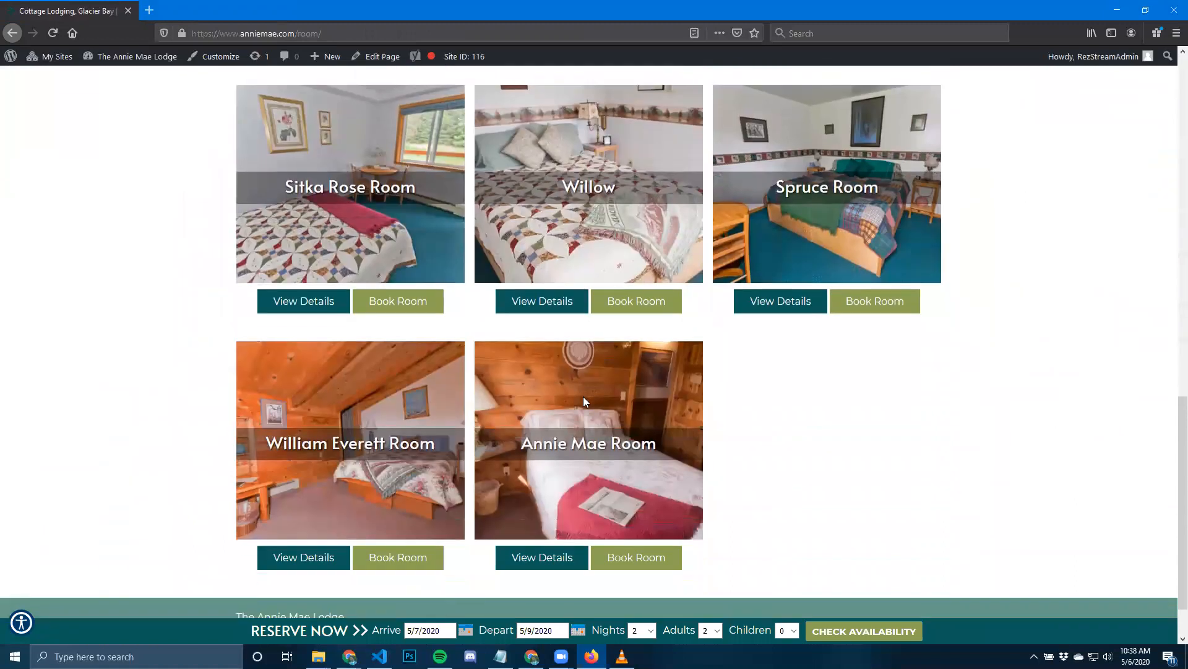
{"action": "scroll", "coordinate": [545, 391], "scroll_direction": "up", "scroll_amount": 8}
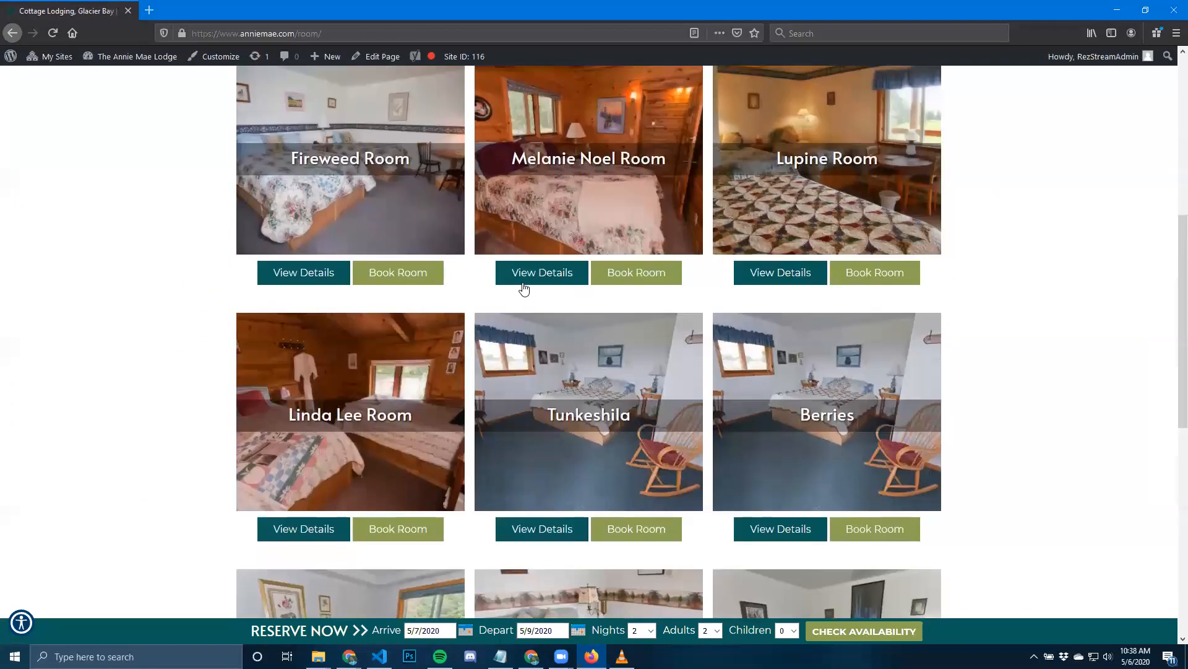
View the Melanie Noel Room's details page and browse through its photo slideshow.
{"action": "left_click", "coordinate": [523, 280]}
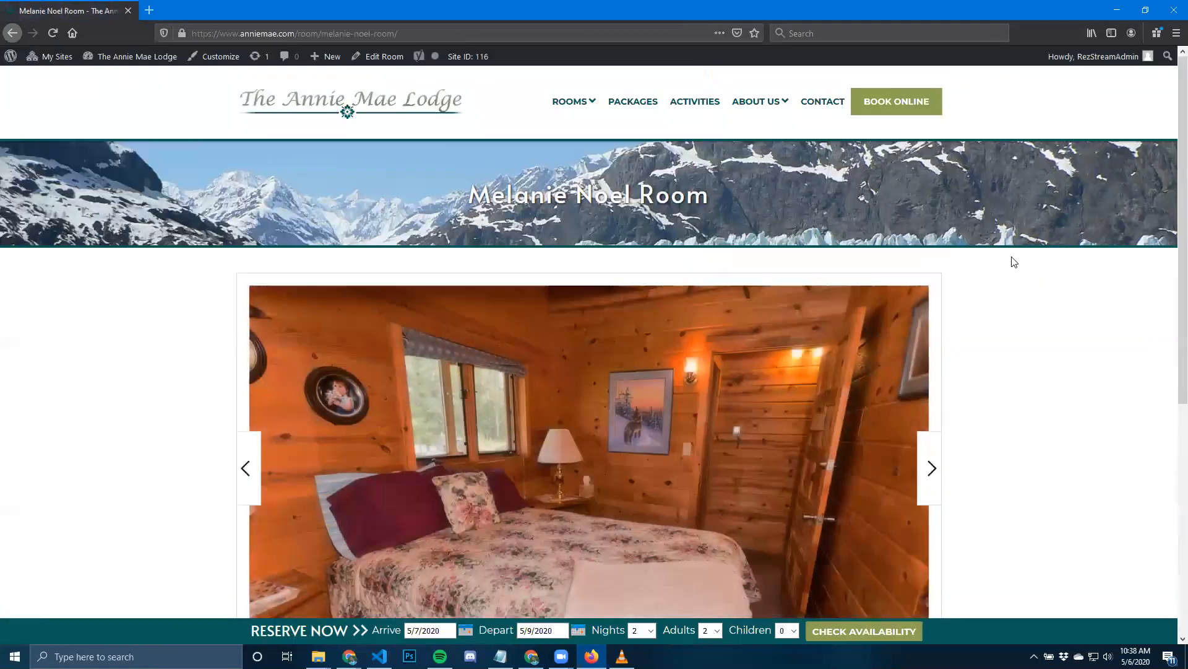
{"action": "scroll", "coordinate": [966, 310], "scroll_direction": "down", "scroll_amount": 2}
{"action": "left_click", "coordinate": [929, 359]}
{"action": "left_click", "coordinate": [930, 359]}
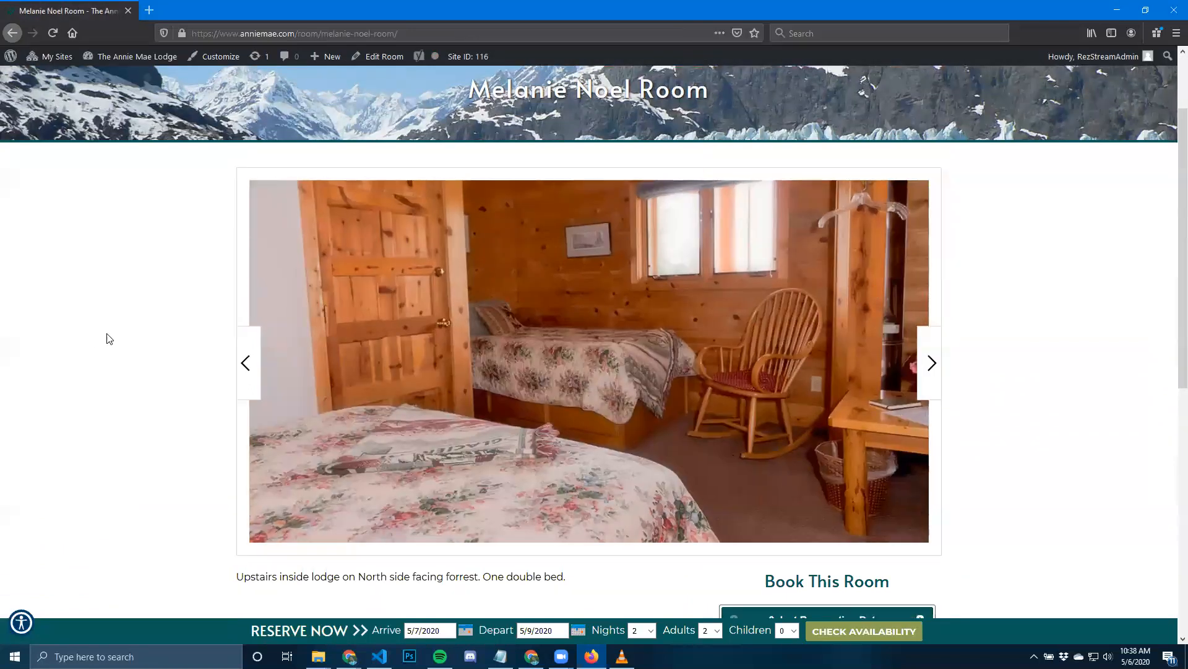
Open the Melanie Noel Room for editing and compare its Image Slider photos with the slideshow on the live room page.
{"action": "scroll", "coordinate": [96, 328], "scroll_direction": "up", "scroll_amount": 2}
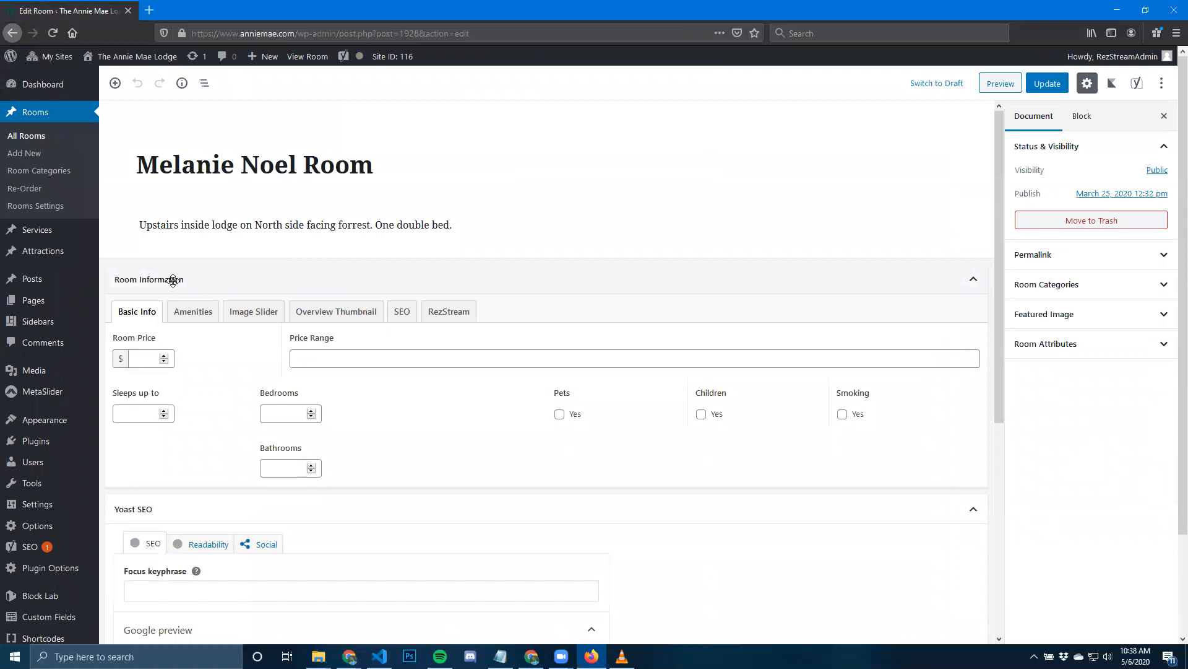
{"action": "left_click", "coordinate": [243, 317]}
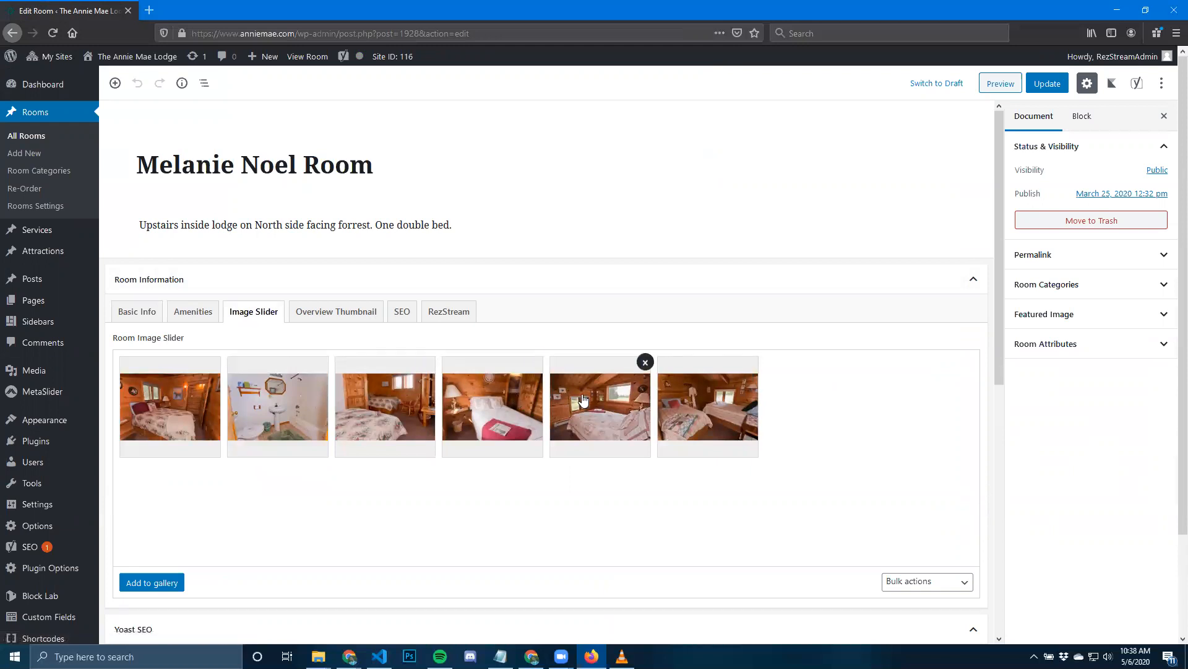
{"action": "middle_click", "coordinate": [317, 57]}
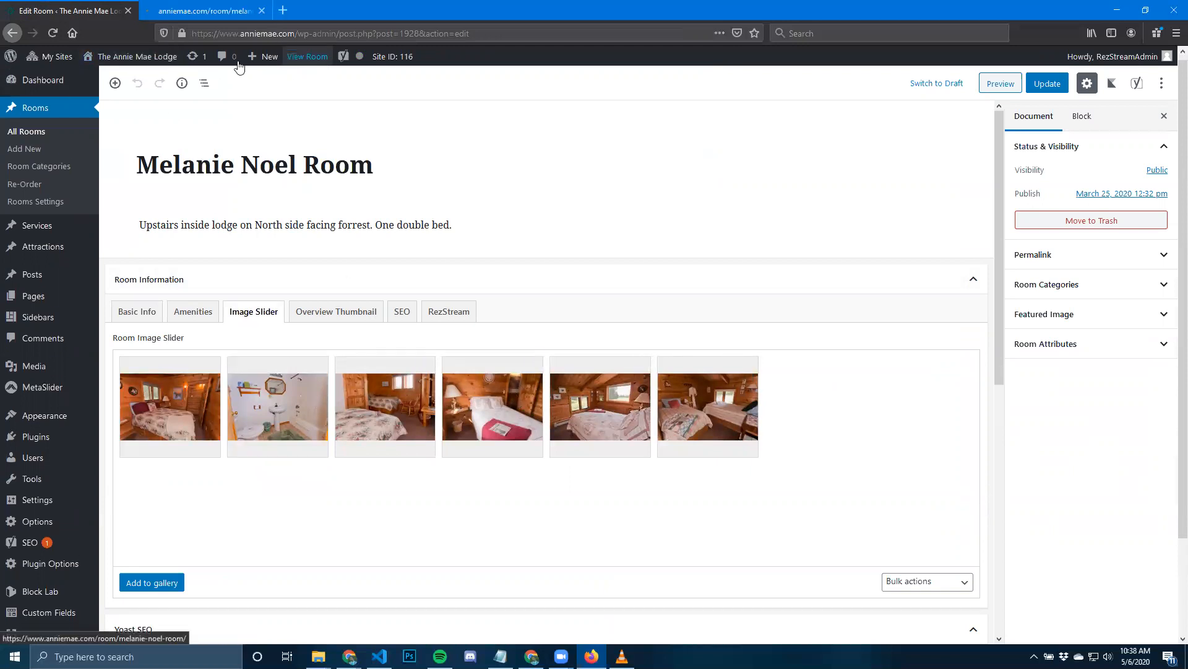
{"action": "left_click", "coordinate": [199, 13]}
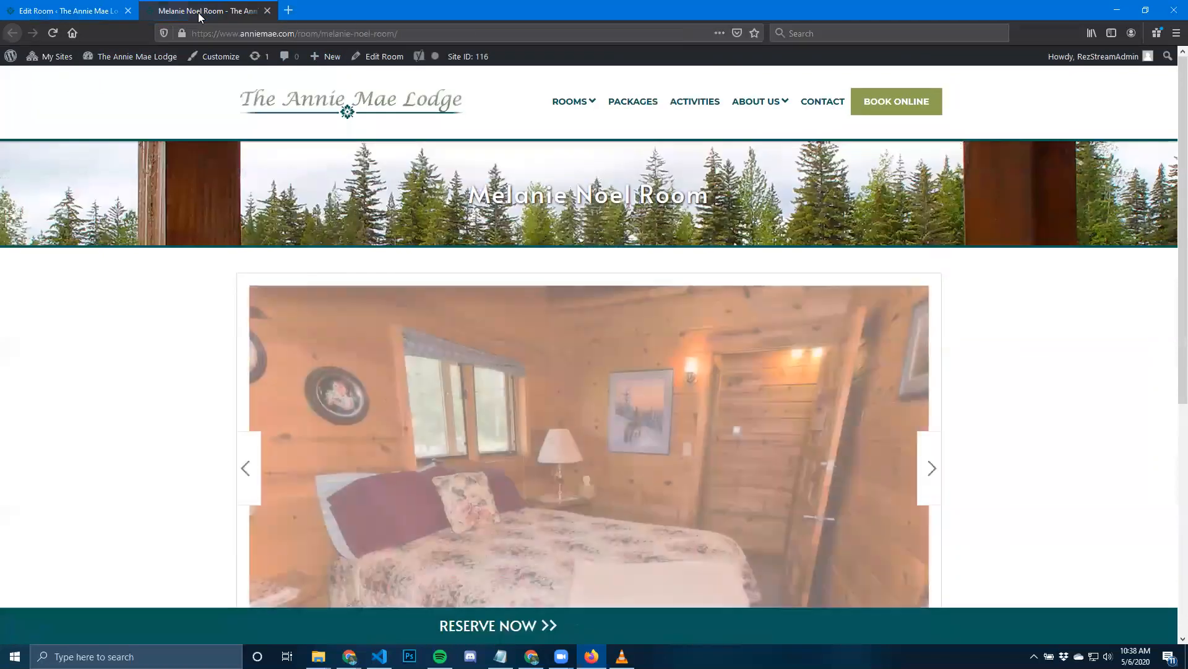
{"action": "left_click", "coordinate": [935, 467]}
{"action": "left_click", "coordinate": [936, 468]}
{"action": "left_click", "coordinate": [936, 467]}
{"action": "left_click", "coordinate": [936, 467]}
{"action": "left_click", "coordinate": [77, 11]}
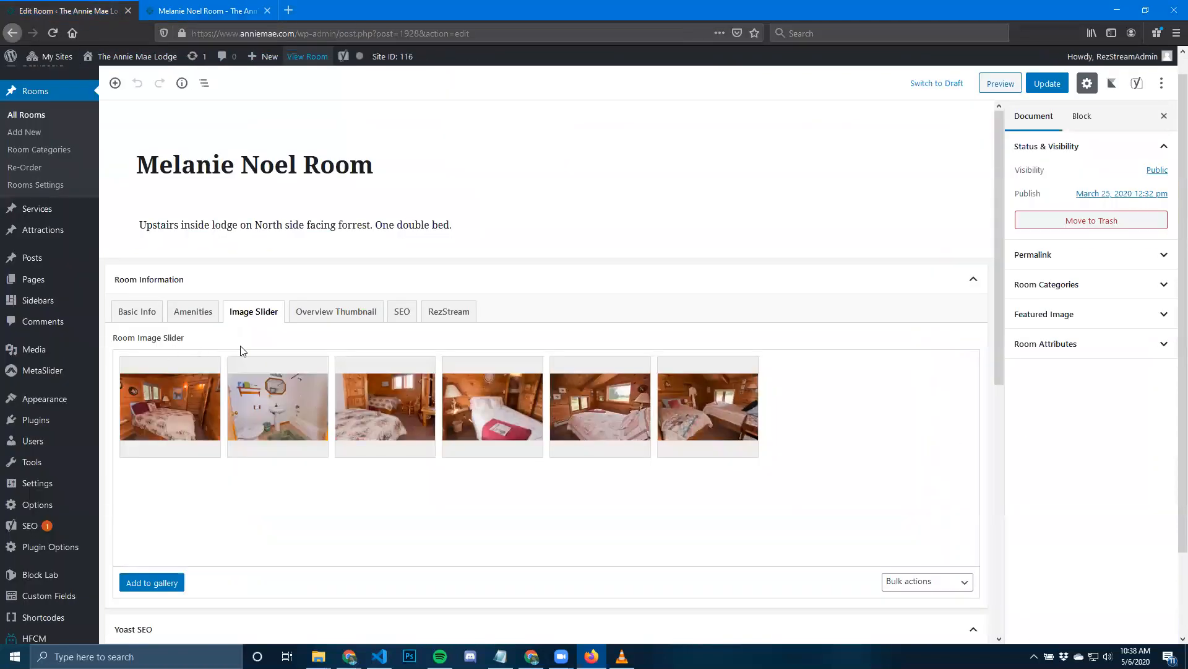
Examine the room's Overview Thumbnail and compare it with the room's picture on the live Rooms overview page.
{"action": "left_click", "coordinate": [350, 314]}
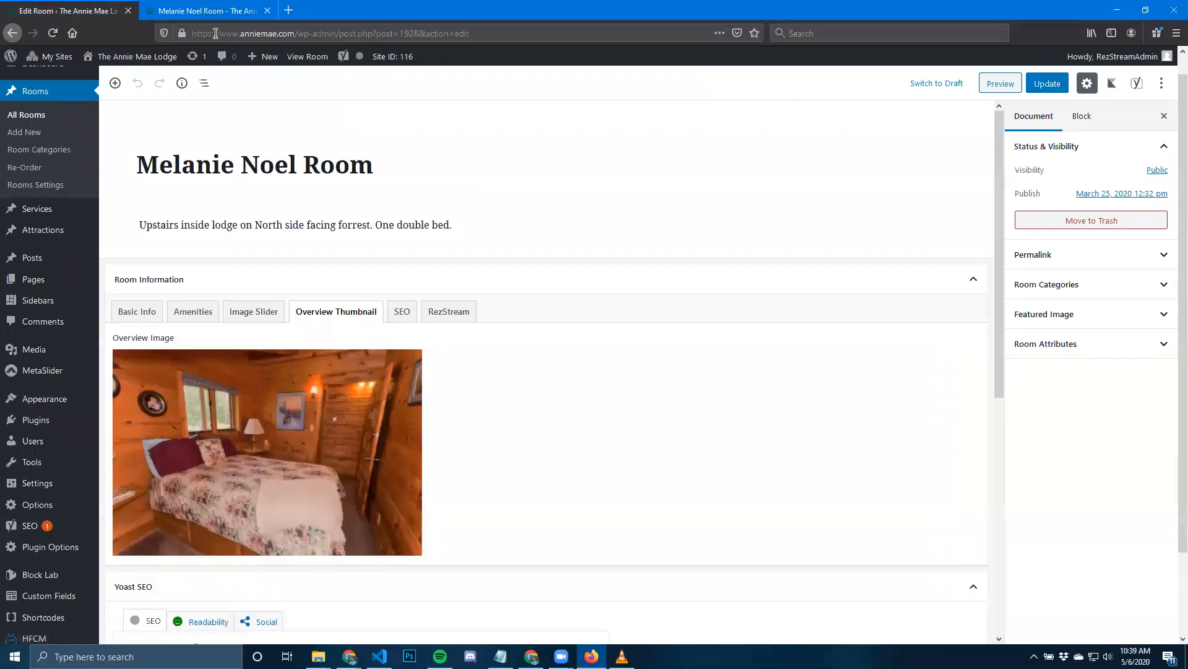
{"action": "left_click", "coordinate": [211, 11]}
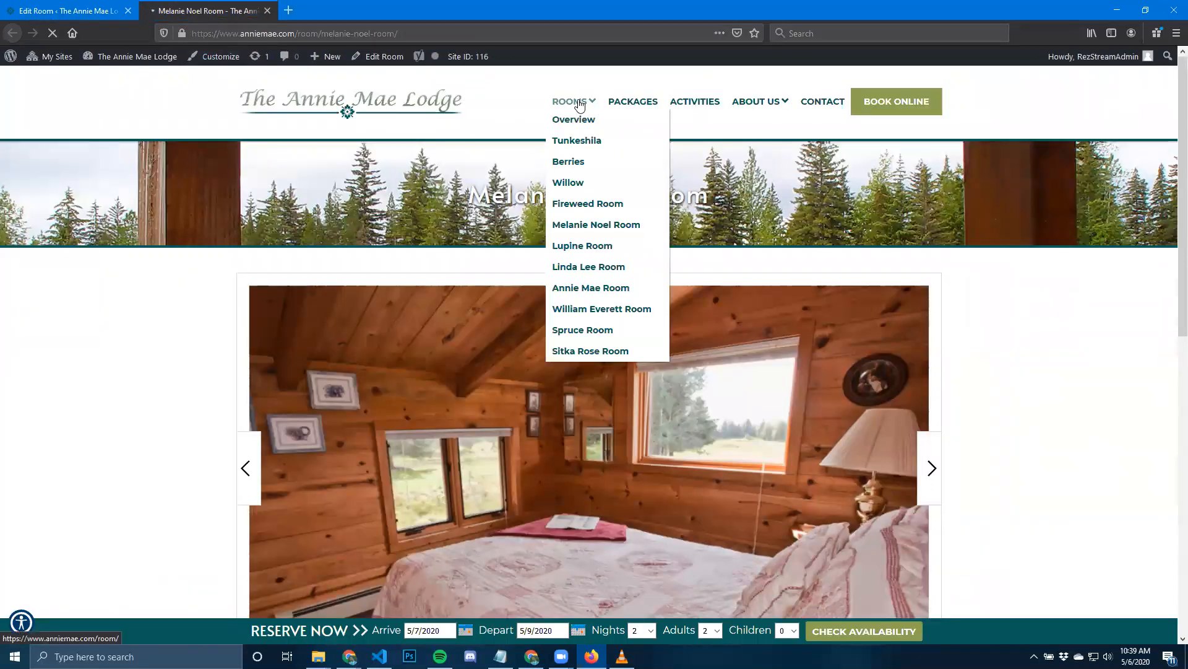
{"action": "left_click", "coordinate": [580, 105]}
{"action": "scroll", "coordinate": [976, 276], "scroll_direction": "down", "scroll_amount": 8}
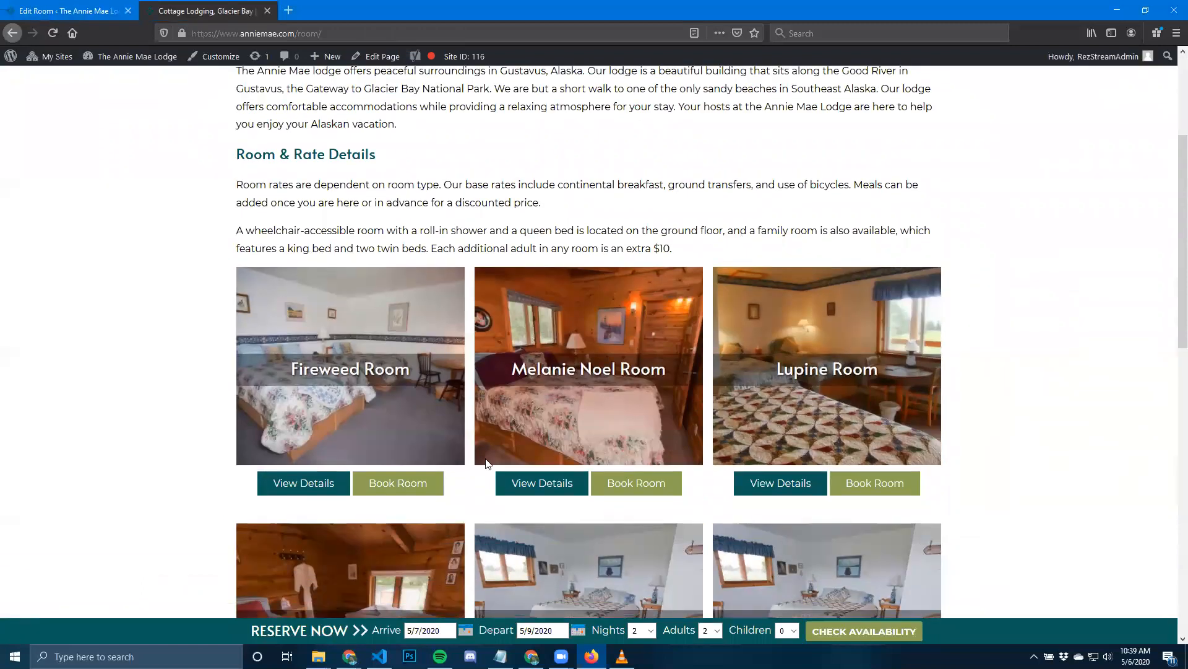
{"action": "left_click", "coordinate": [123, 15]}
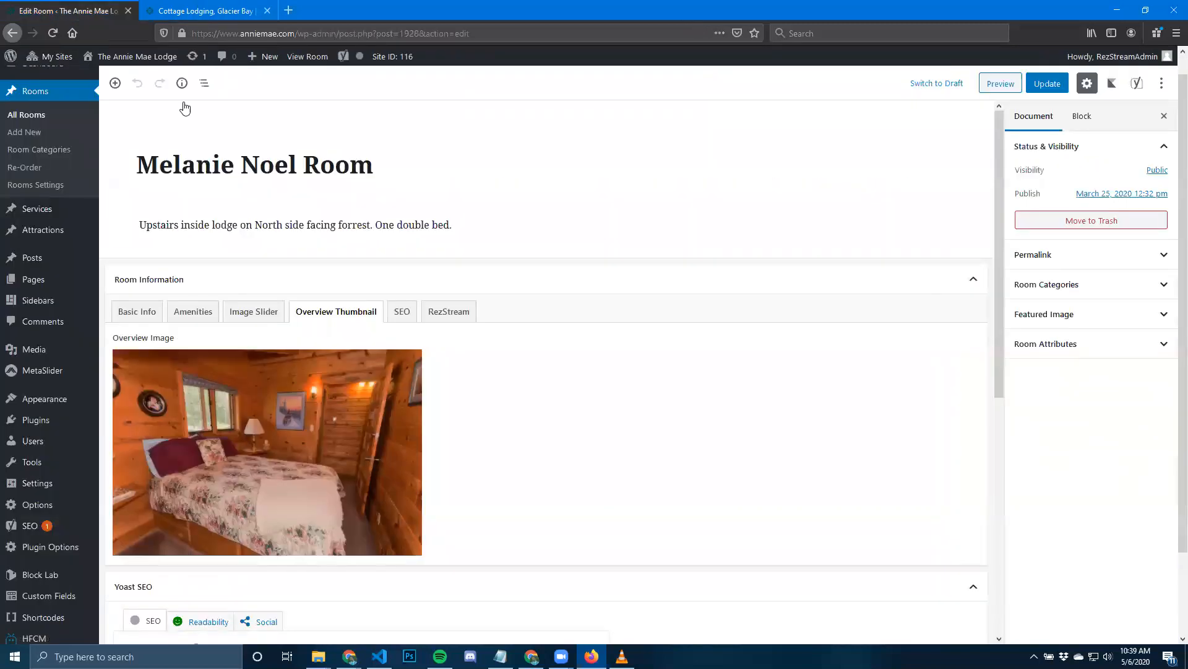
Move the photo of the white bed with the red blanket to second place in the Room Image Slider.
{"action": "left_click", "coordinate": [241, 313]}
{"action": "mouse_move", "coordinate": [315, 395]}
{"action": "mouse_move", "coordinate": [272, 424]}
{"action": "left_mouse_down"}
{"action": "mouse_move", "coordinate": [641, 423]}
{"action": "mouse_move", "coordinate": [278, 409]}
{"action": "left_mouse_up"}
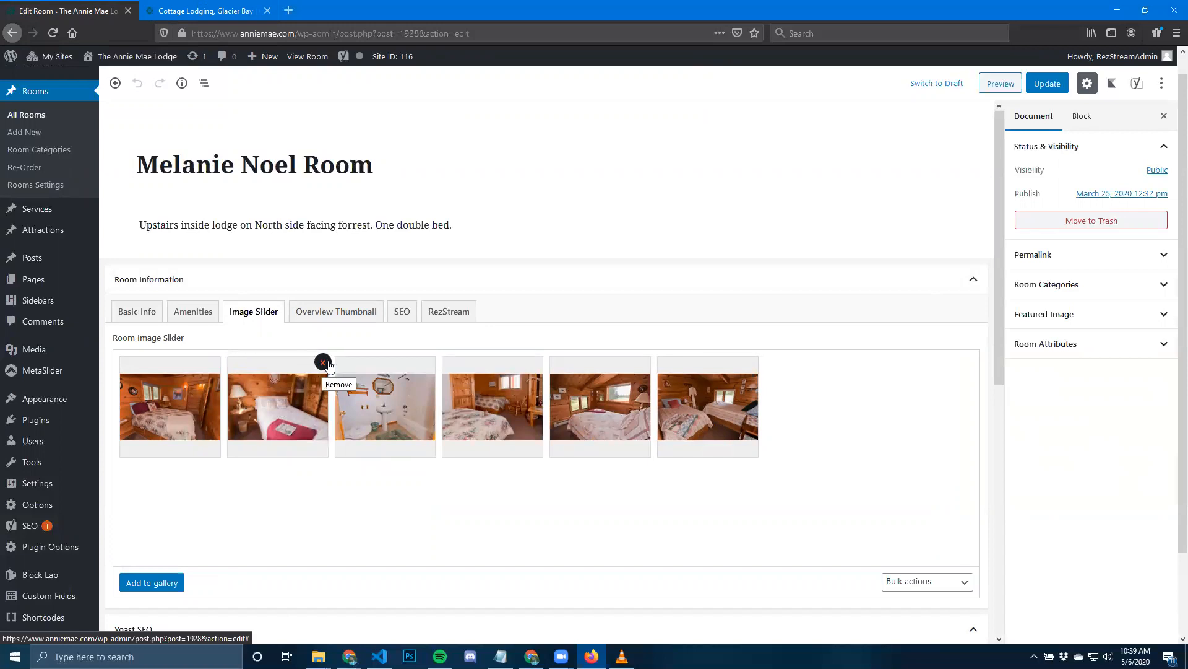
Add two wood-panelled bedroom photos and tunkeshilaberries01.jpg from the media library to the room's image slider.
{"action": "left_click", "coordinate": [145, 585]}
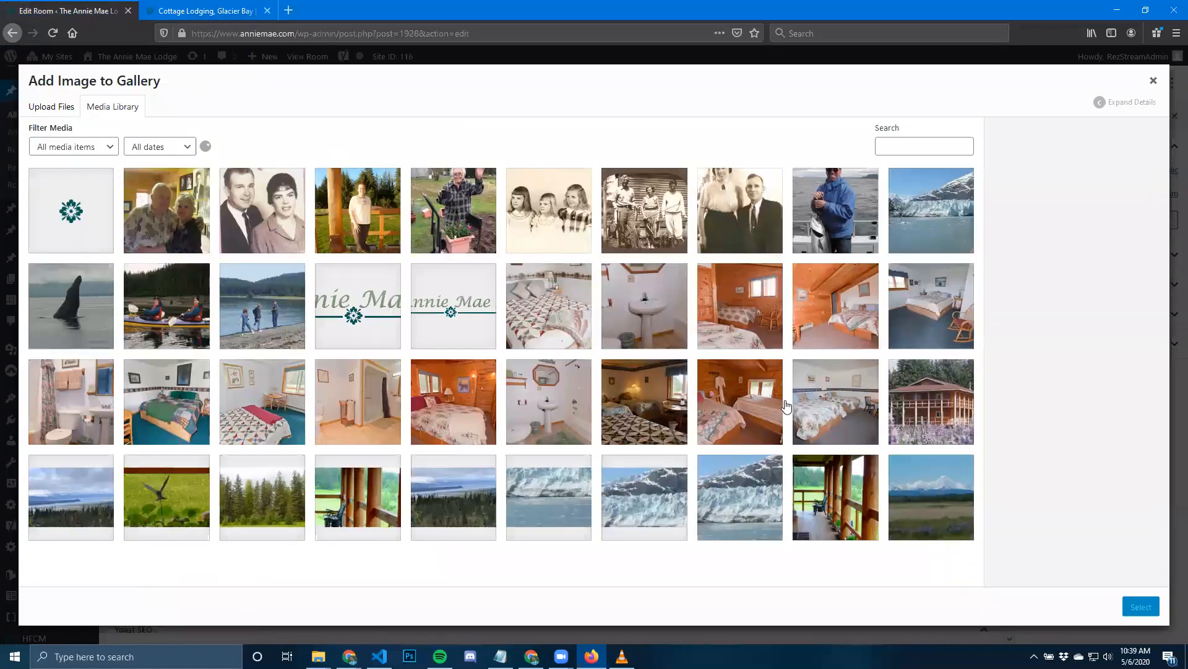
{"action": "left_click", "coordinate": [715, 301]}
{"action": "left_click", "coordinate": [838, 303]}
{"action": "left_click", "coordinate": [918, 316]}
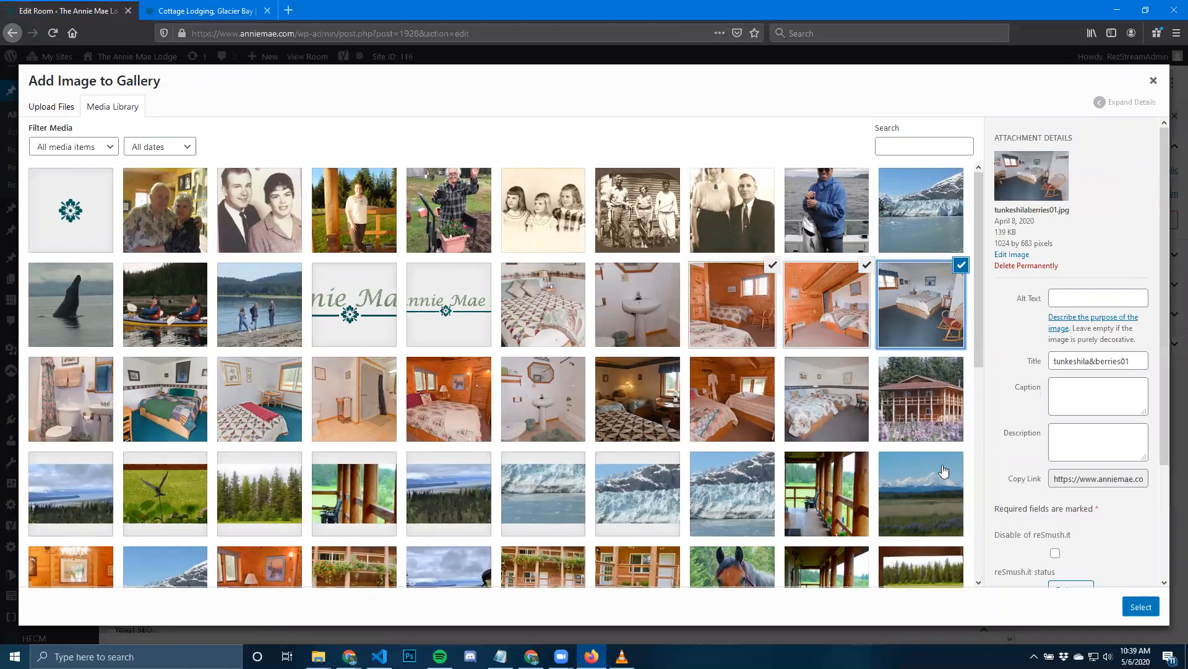
{"action": "left_click", "coordinate": [1141, 606]}
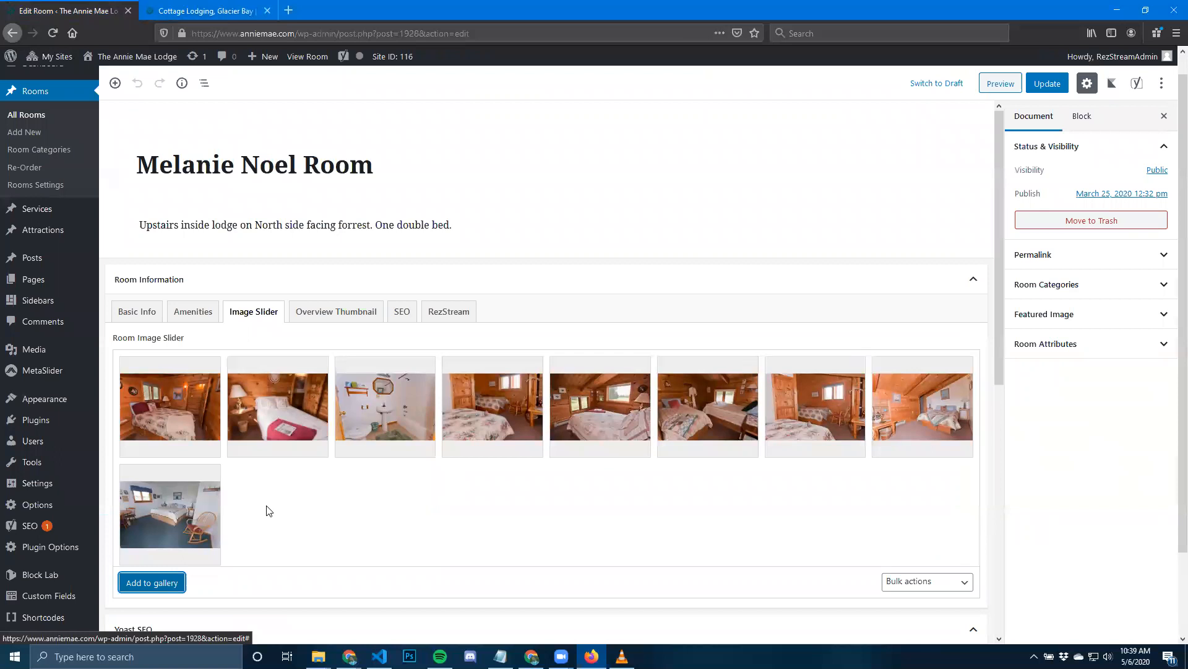
Move the blue-carpeted room photo to third place in the slider, and the sloped-ceiling bedroom with the bright window directly ahead of it.
{"action": "left_click_drag", "start_coordinate": [164, 514], "coordinate": [436, 413]}
{"action": "left_click_drag", "start_coordinate": [708, 406], "coordinate": [394, 402]}
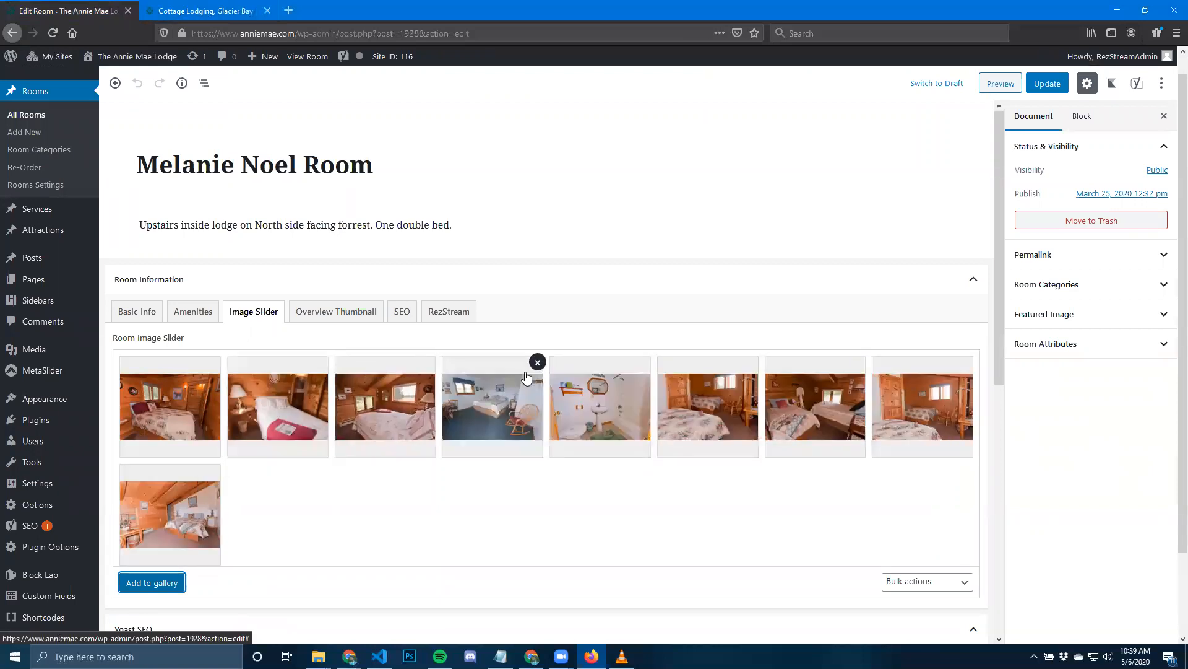
Remove the blue-carpeted room, the bathroom and the original rocking-chair bedroom photos from the slider and save the room.
{"action": "left_click", "coordinate": [537, 362]}
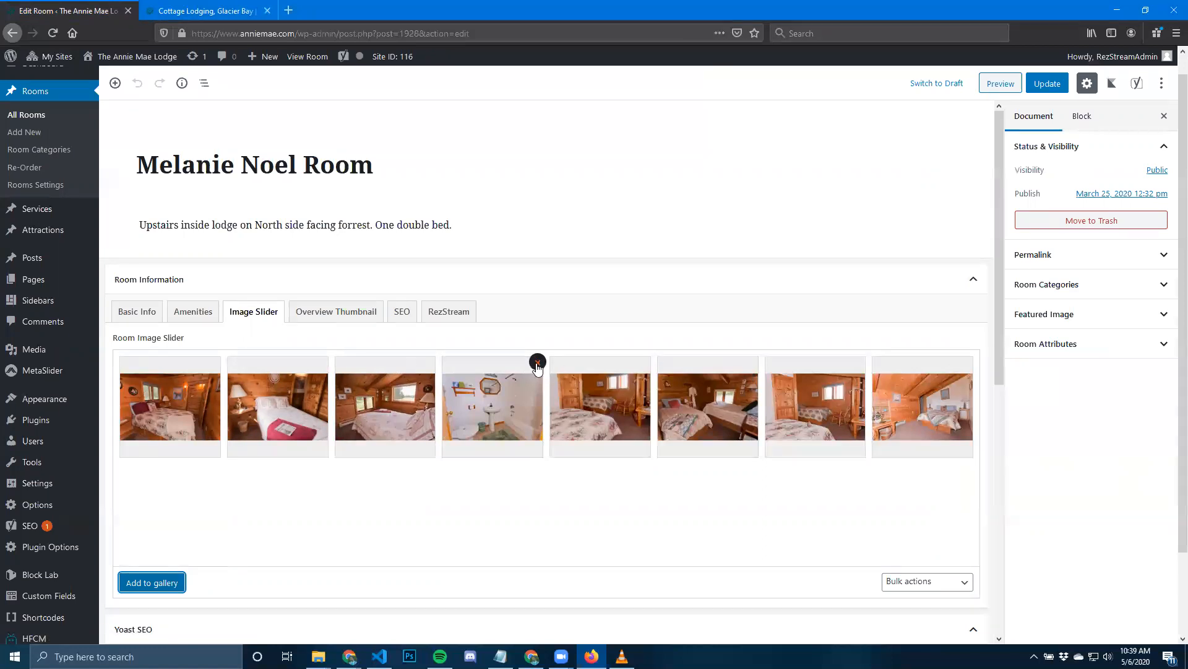
{"action": "left_click", "coordinate": [538, 362]}
{"action": "left_click", "coordinate": [538, 363]}
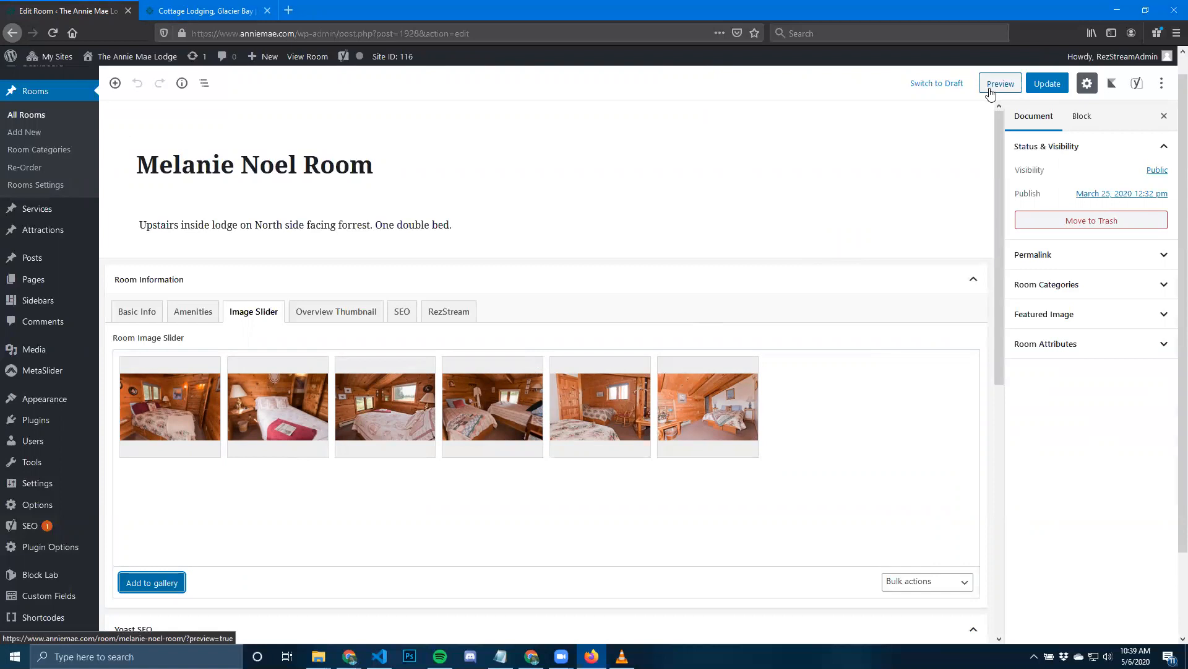
{"action": "left_click", "coordinate": [1052, 91]}
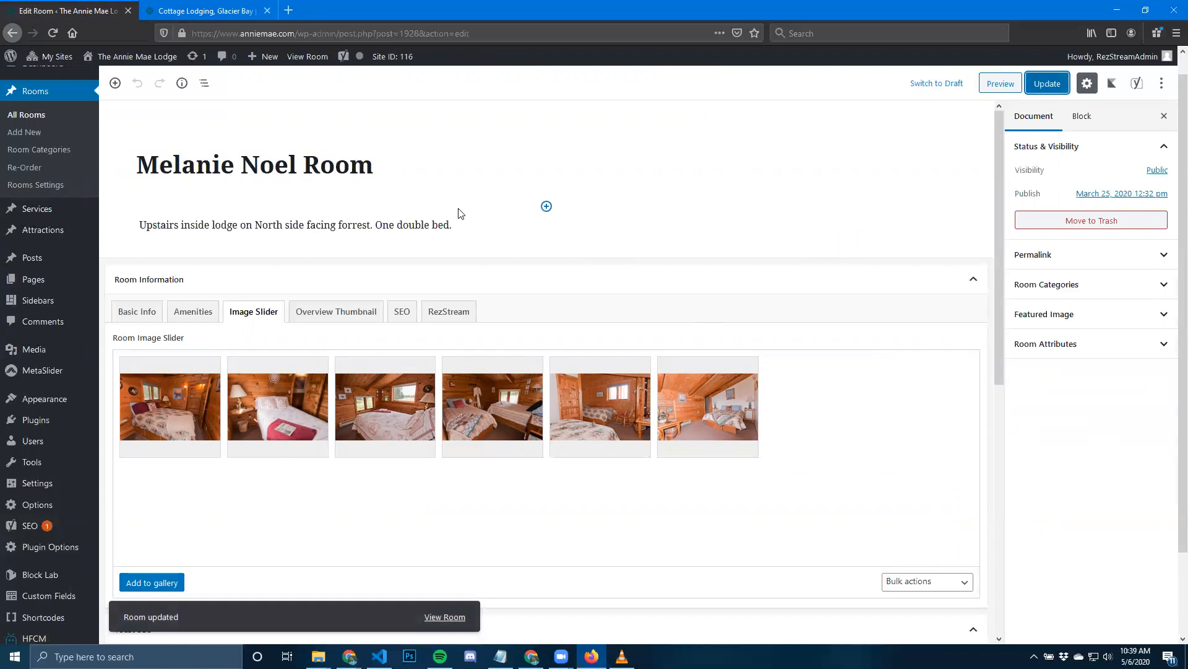
Visit the site's homepage, close the extra Rooms tab and browse through the homepage slideshow.
{"action": "left_click", "coordinate": [137, 58]}
{"action": "left_click", "coordinate": [267, 11]}
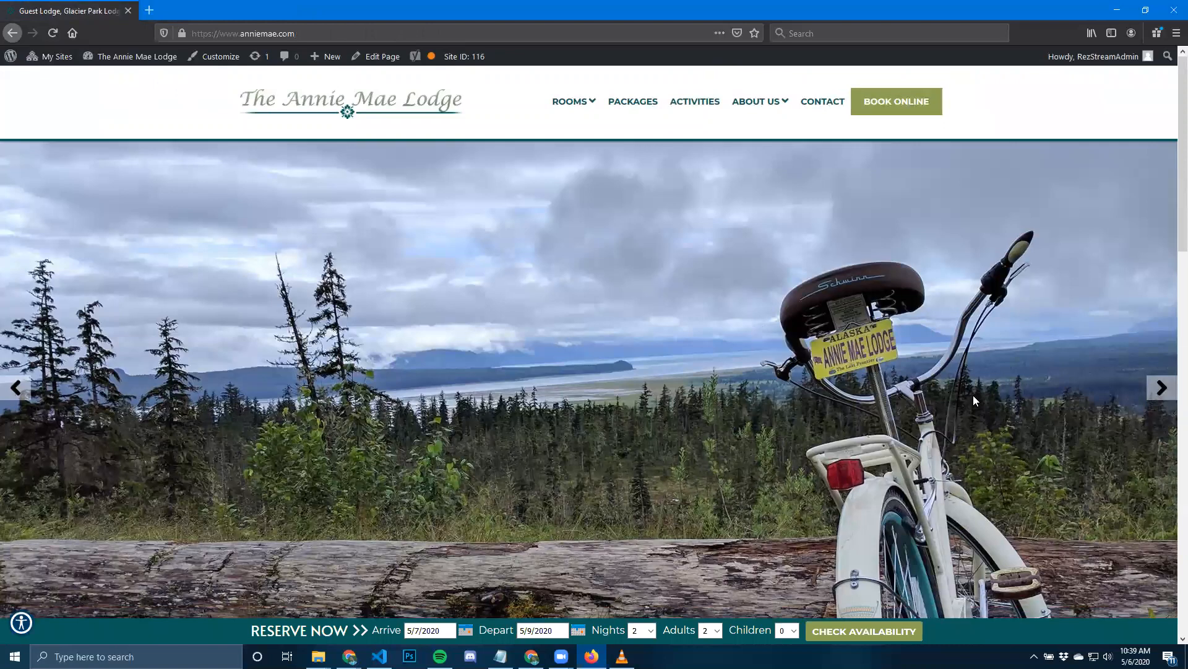
{"action": "left_click", "coordinate": [1162, 388]}
{"action": "left_click", "coordinate": [1162, 388]}
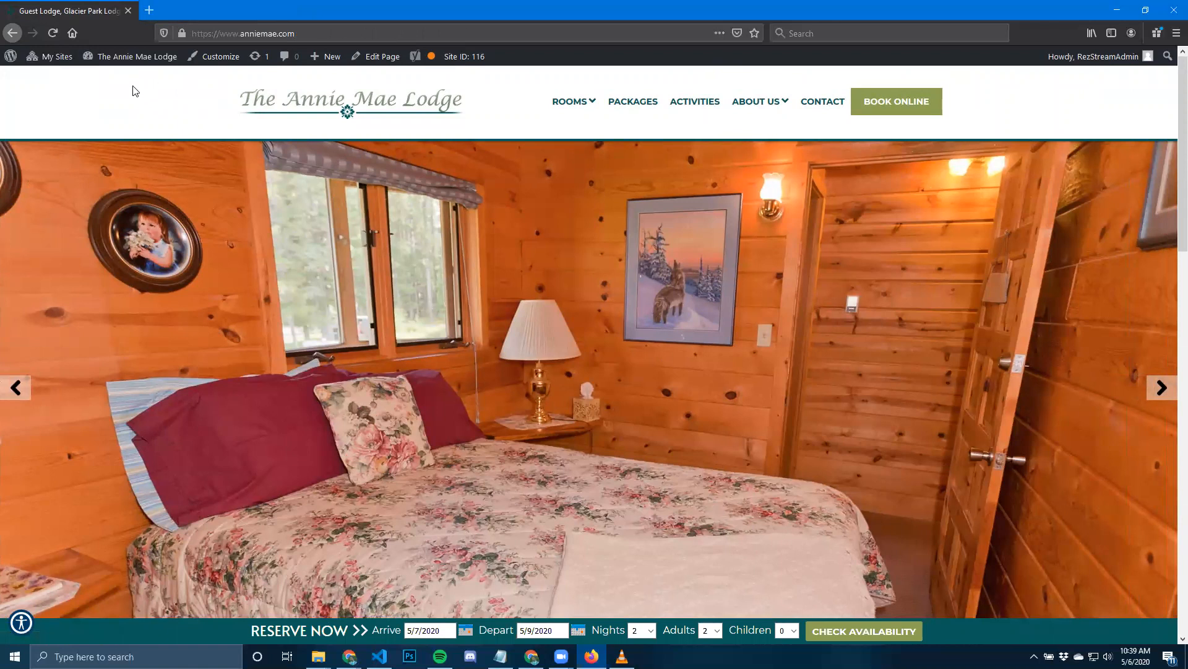
Go to the site's dashboard, open the homepage slideshow in MetaSlider and look through its slides.
{"action": "mouse_move", "coordinate": [127, 62]}
{"action": "left_click", "coordinate": [108, 94]}
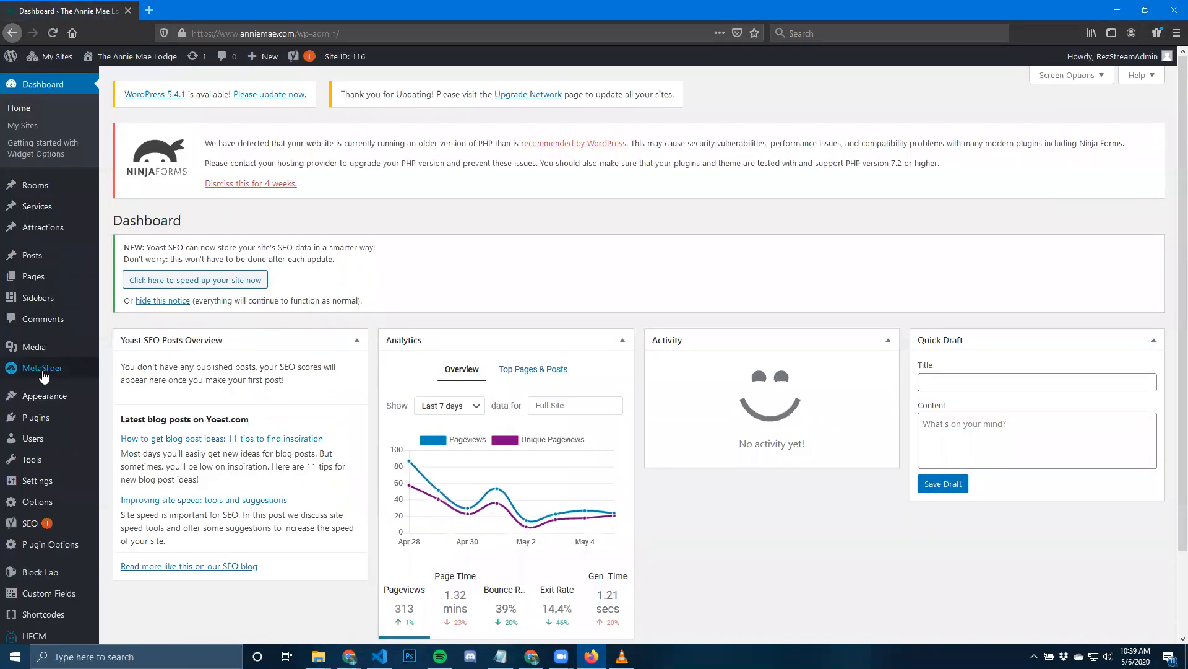
{"action": "left_click", "coordinate": [34, 372]}
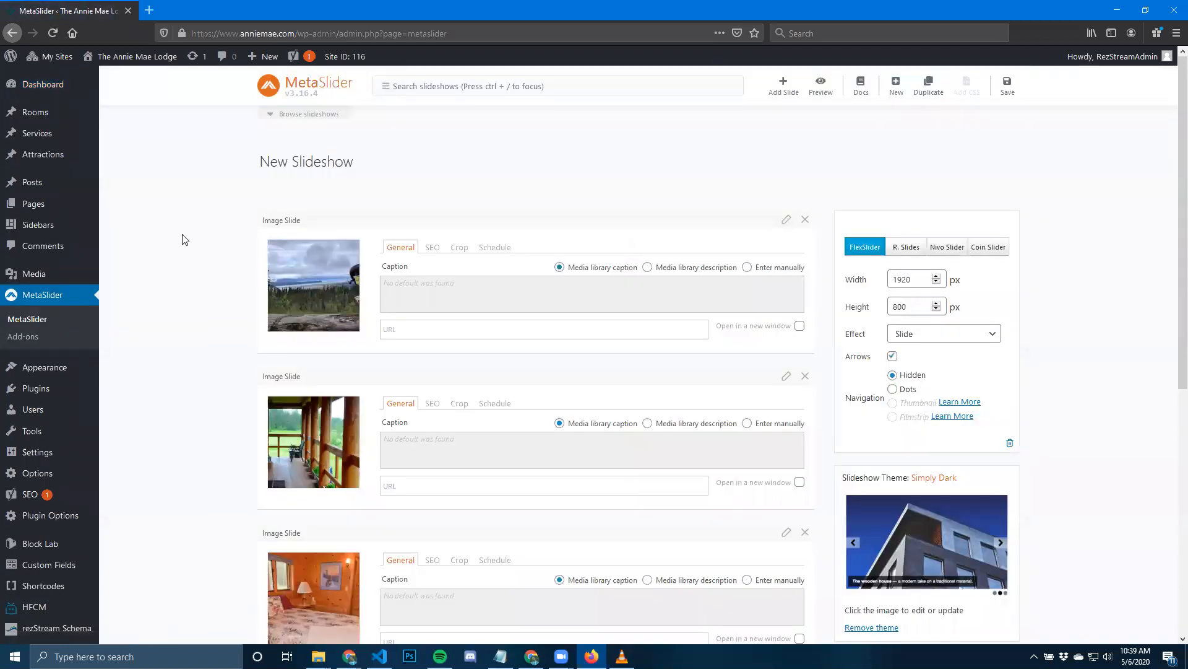
{"action": "scroll", "coordinate": [217, 297], "scroll_direction": "down", "scroll_amount": 5}
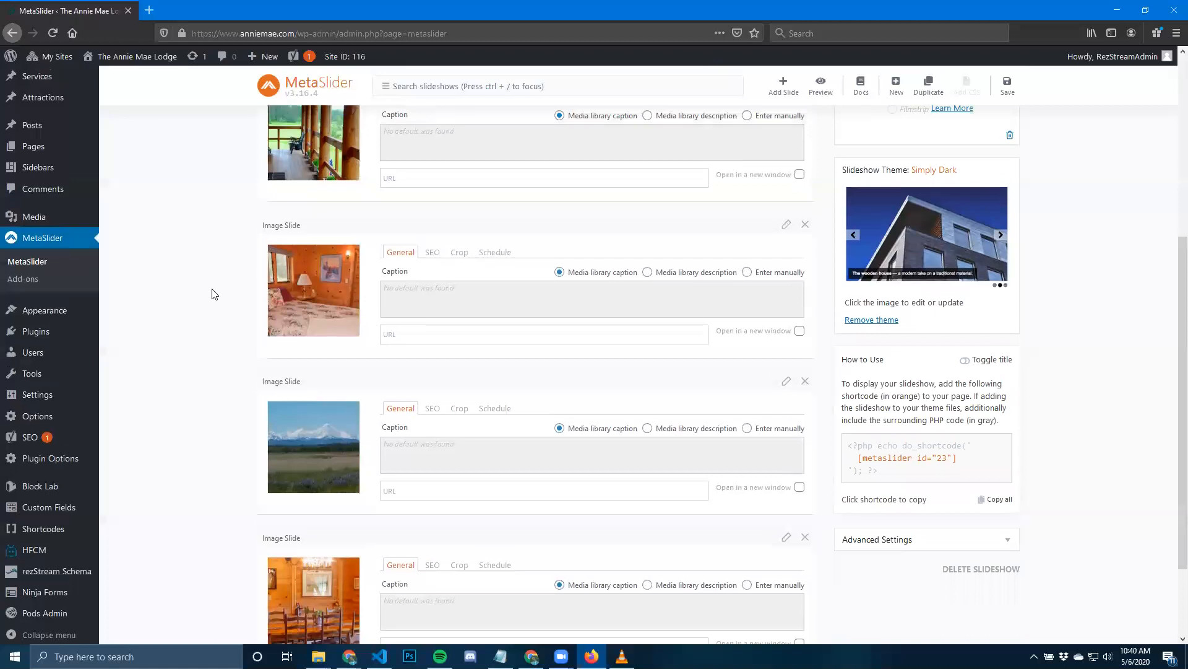
{"action": "scroll", "coordinate": [261, 260], "scroll_direction": "up", "scroll_amount": 3}
{"action": "scroll", "coordinate": [261, 260], "scroll_direction": "up", "scroll_amount": 2}
{"action": "mouse_move", "coordinate": [478, 199]}
{"action": "left_mouse_down"}
{"action": "mouse_move", "coordinate": [465, 323]}
{"action": "mouse_move", "coordinate": [476, 467]}
{"action": "mouse_move", "coordinate": [481, 192]}
{"action": "left_mouse_up"}
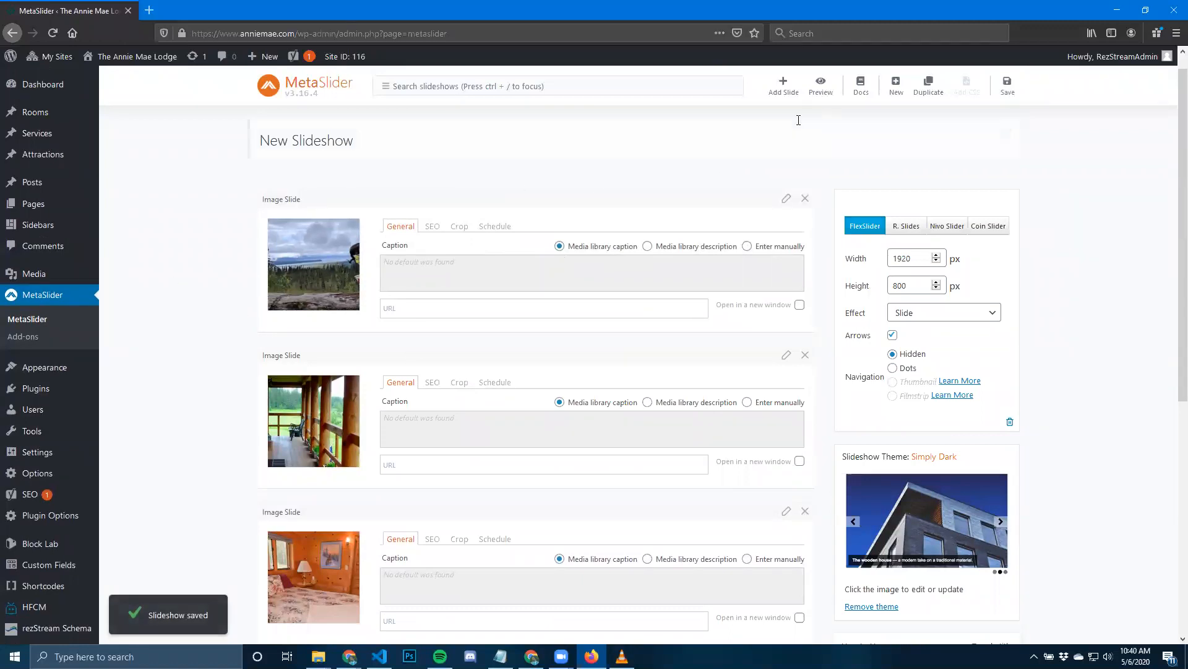
Add the media library photo of the current manager beside the wooden post as a new slide, and delete that slide again.
{"action": "left_click", "coordinate": [783, 90]}
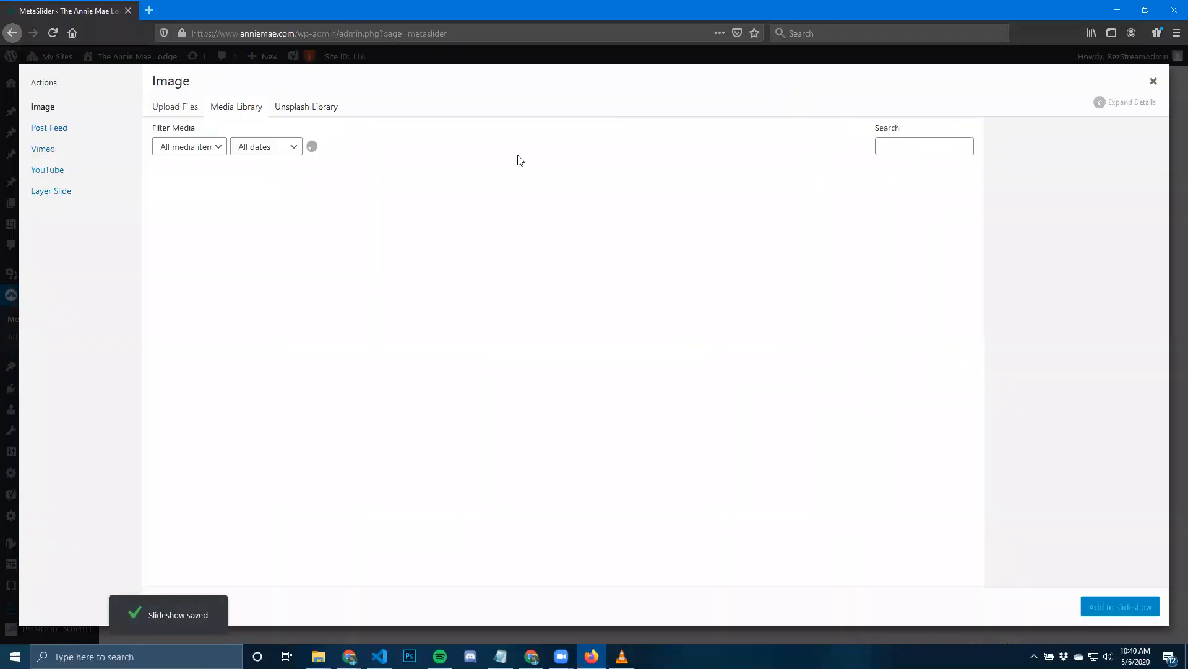
{"action": "left_click", "coordinate": [481, 204]}
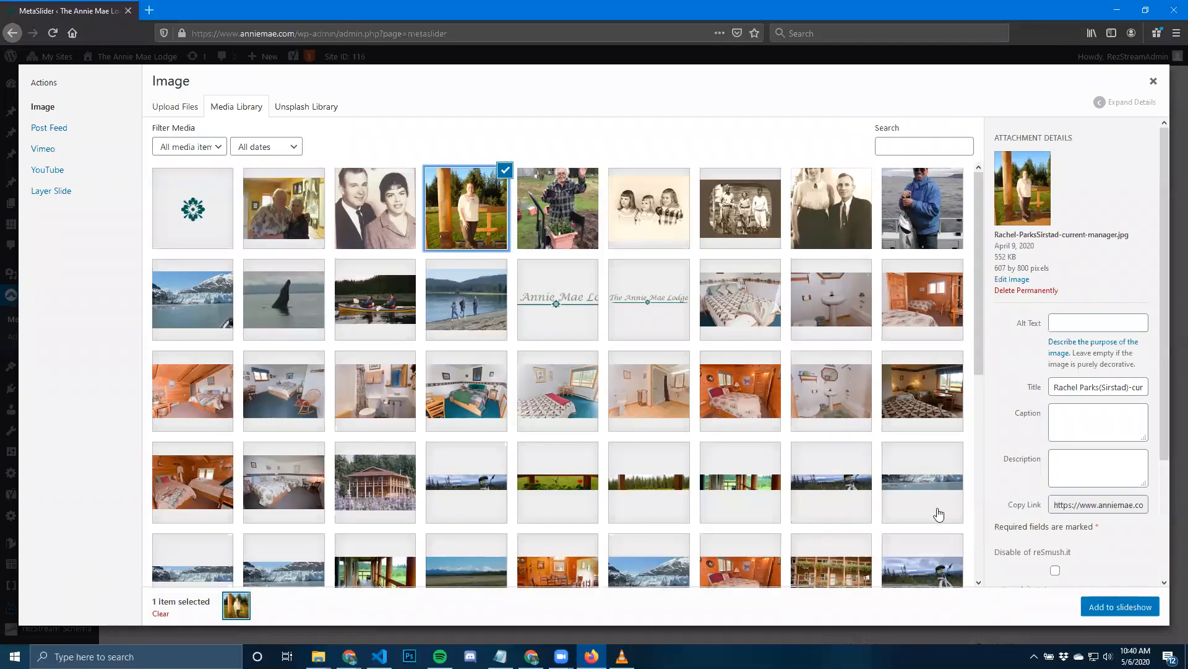
{"action": "left_click", "coordinate": [1108, 609]}
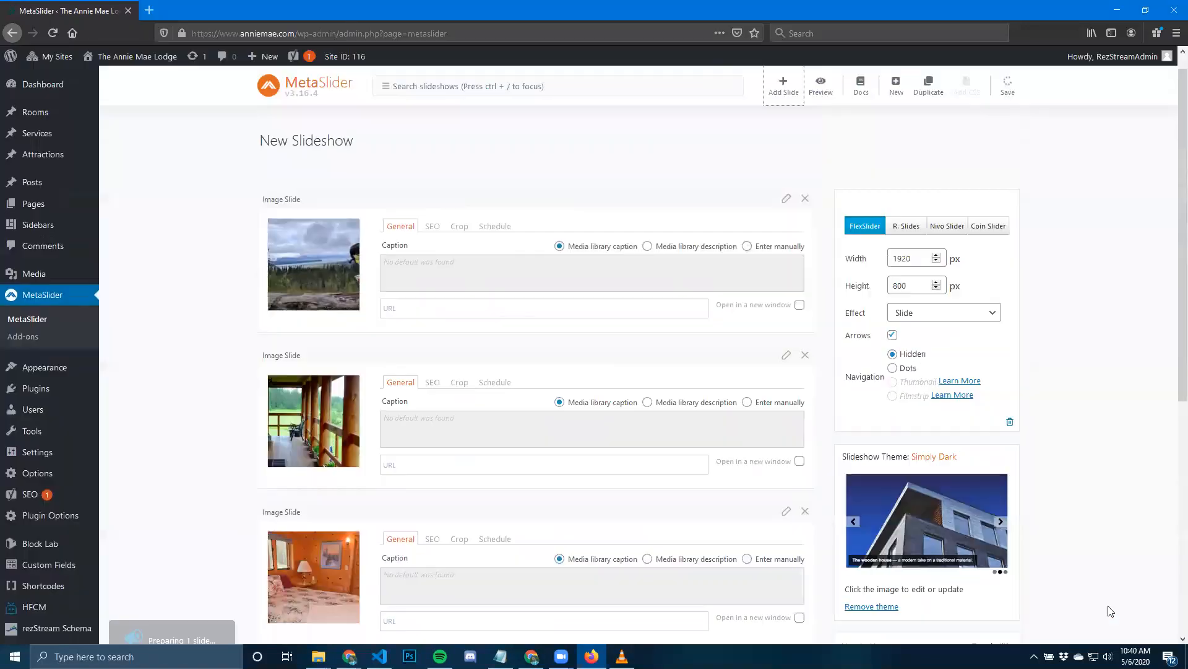
{"action": "scroll", "coordinate": [538, 369], "scroll_direction": "down", "scroll_amount": 7}
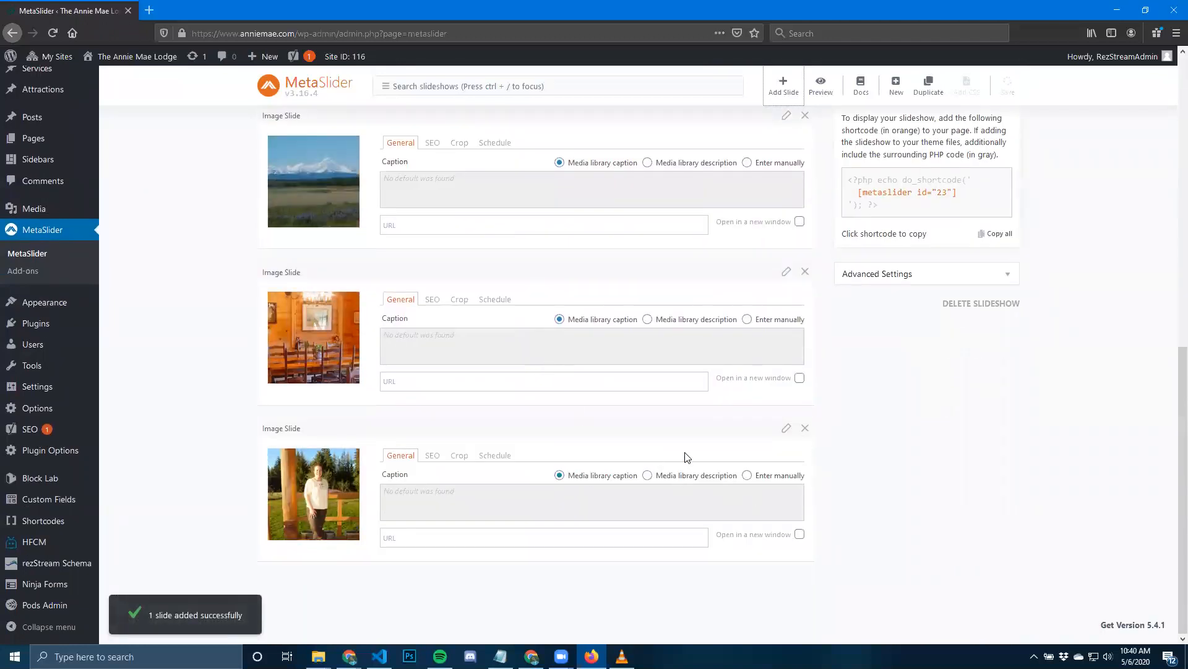
{"action": "left_click", "coordinate": [805, 427]}
{"action": "scroll", "coordinate": [943, 367], "scroll_direction": "up", "scroll_amount": 4}
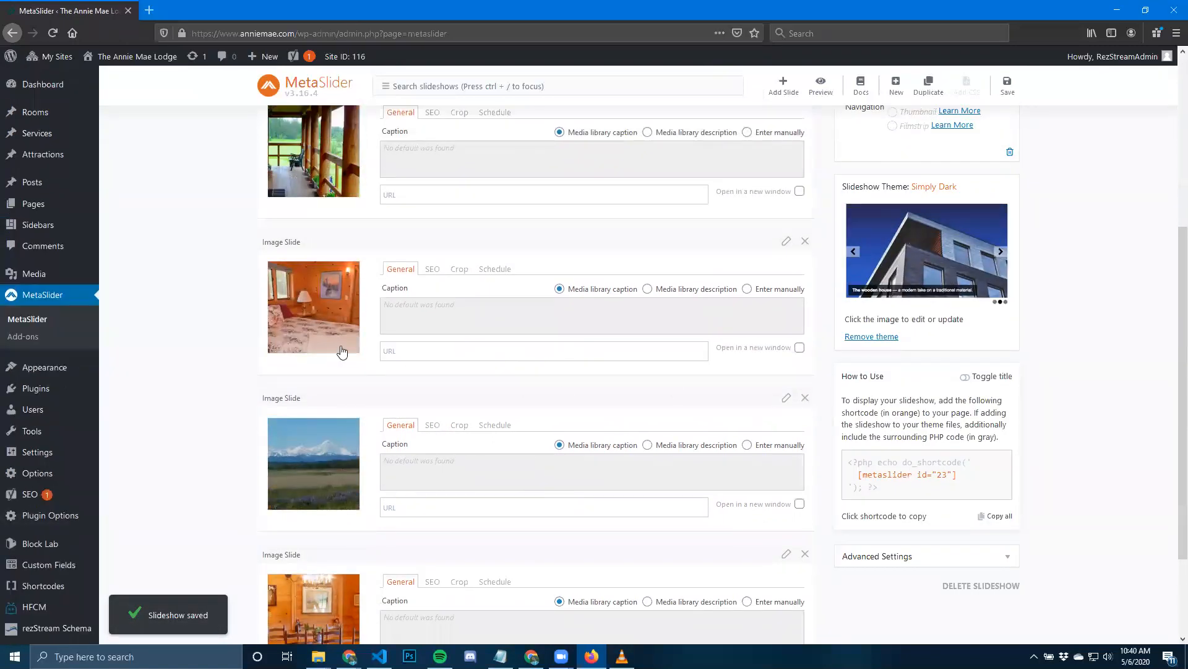
View the replacement image choices for the wood-panelled bedroom slide and close them without replacing it.
{"action": "left_click", "coordinate": [310, 313]}
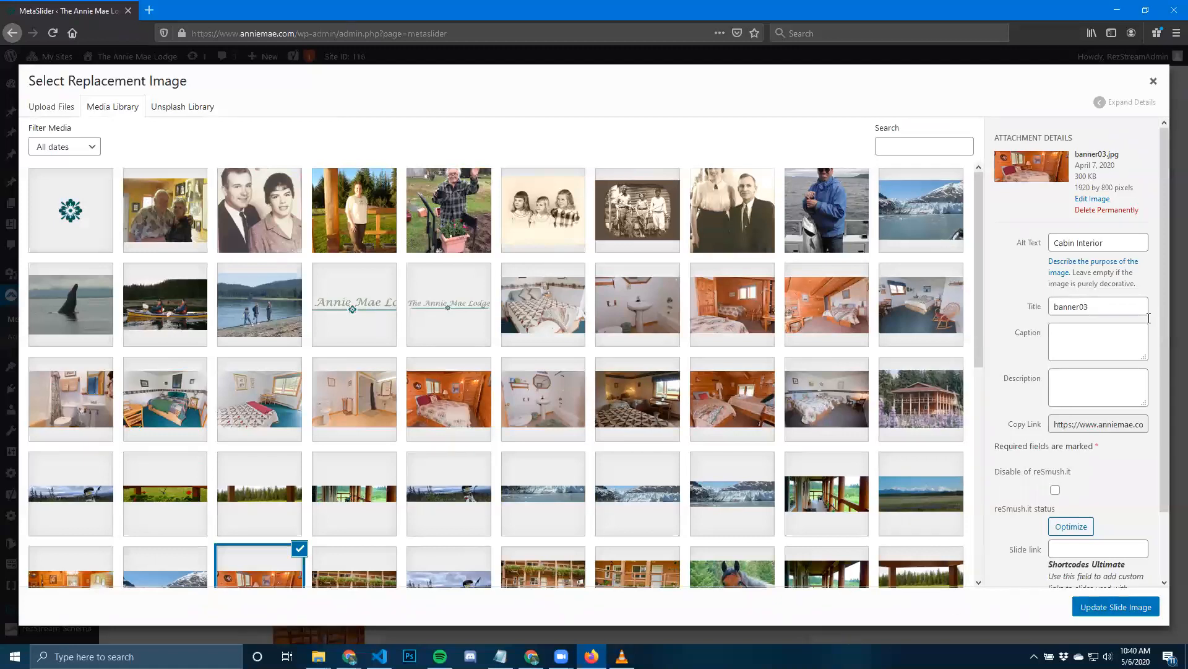
{"action": "left_click", "coordinate": [1153, 82]}
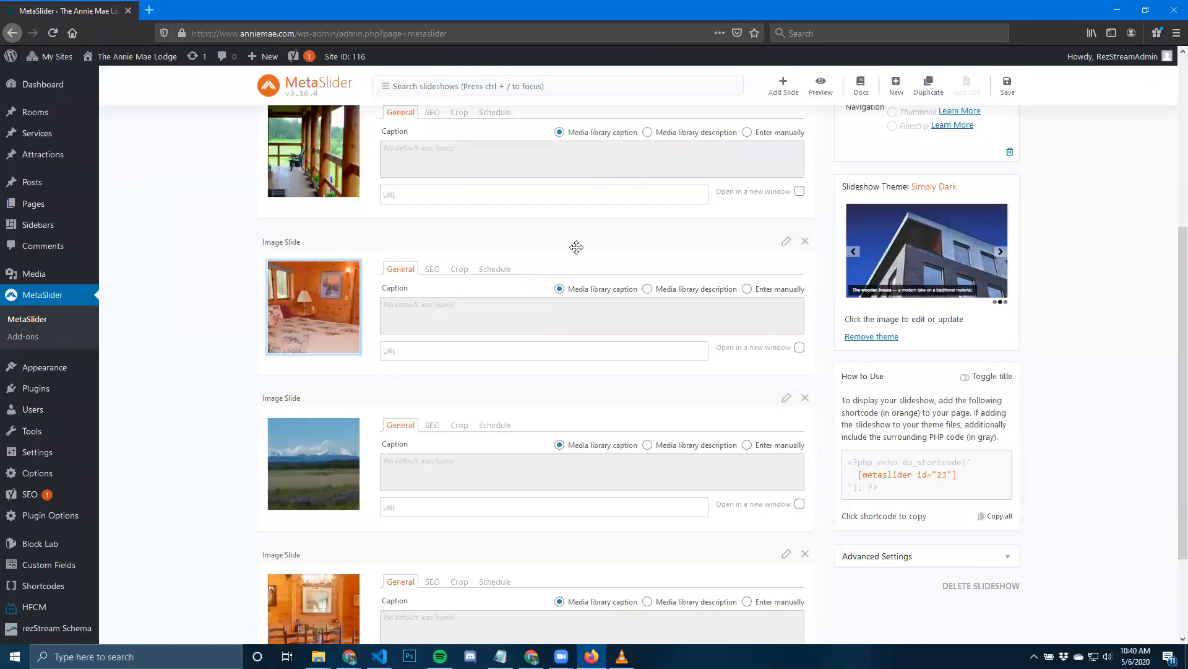
{"action": "scroll", "coordinate": [907, 156], "scroll_direction": "up", "scroll_amount": 1}
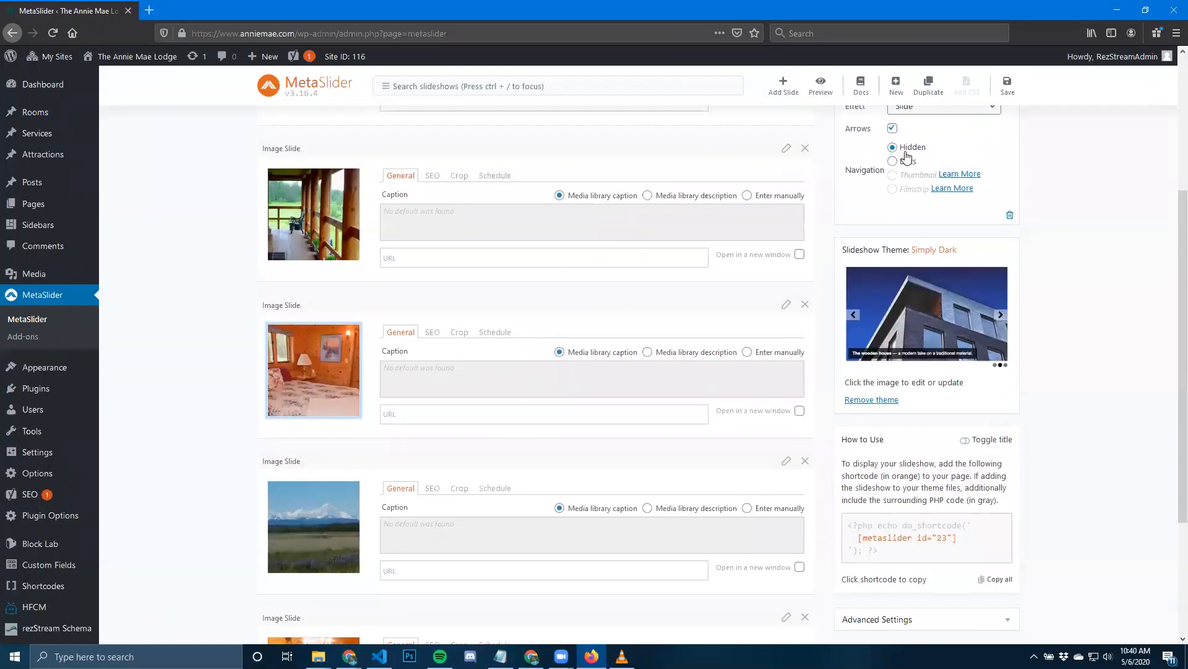
Save the slideshow, visit the site's homepage and advance its slideshow to the porch photo.
{"action": "left_click", "coordinate": [1007, 93]}
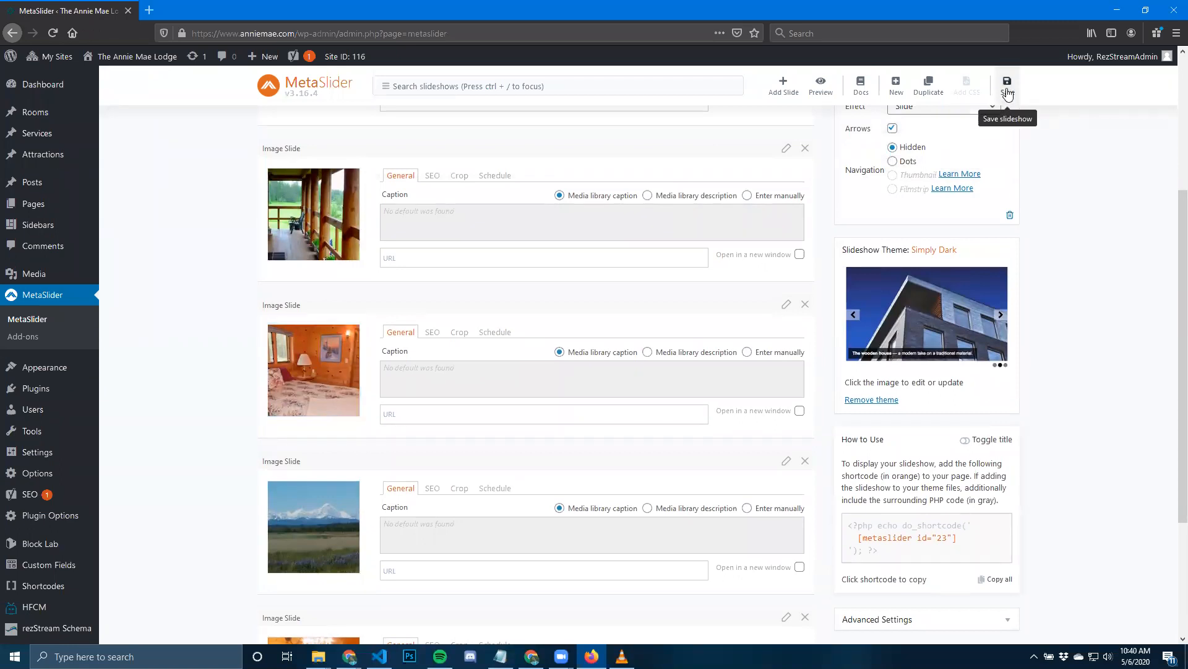
{"action": "left_click", "coordinate": [155, 58]}
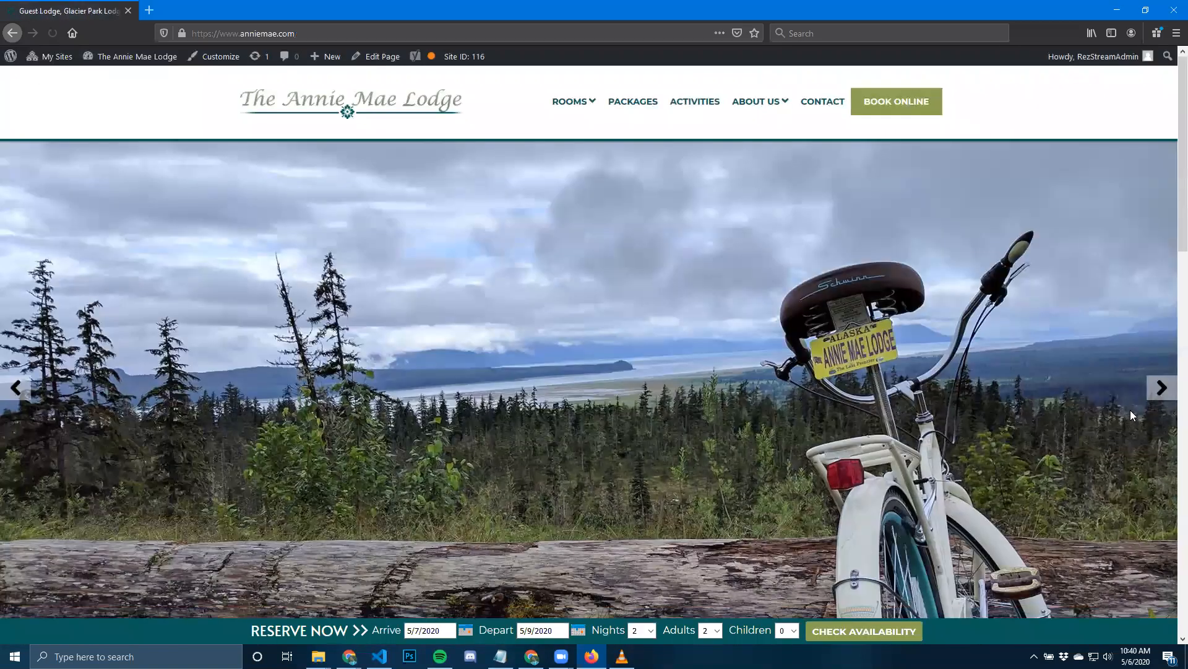
{"action": "left_click", "coordinate": [1162, 387]}
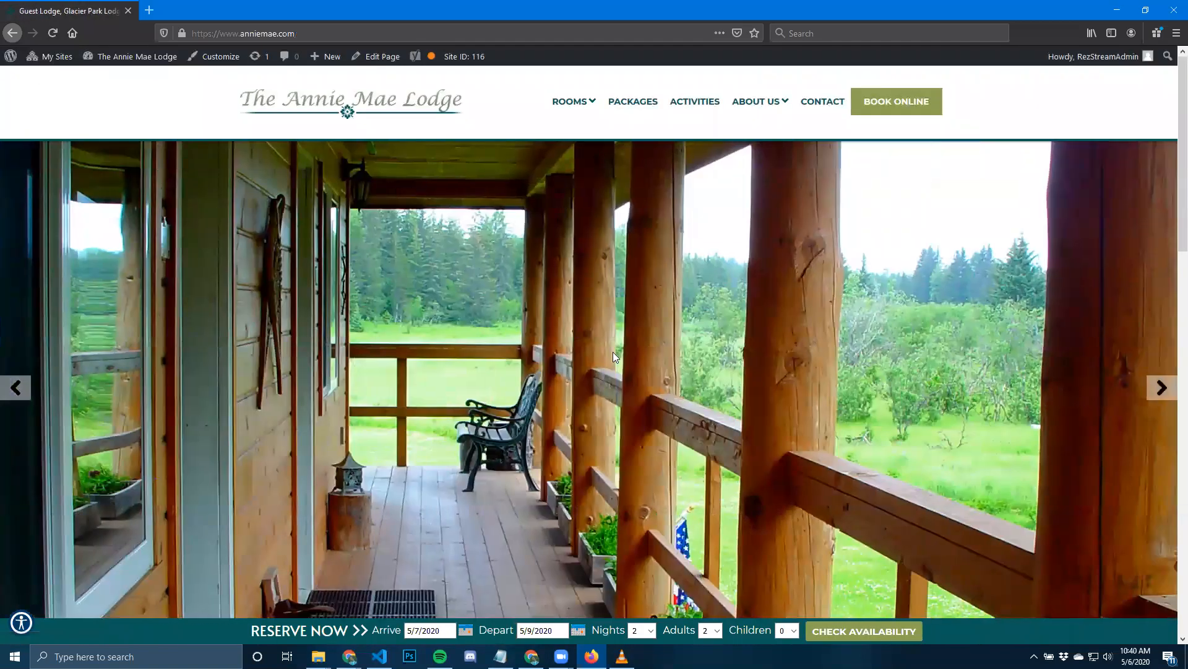